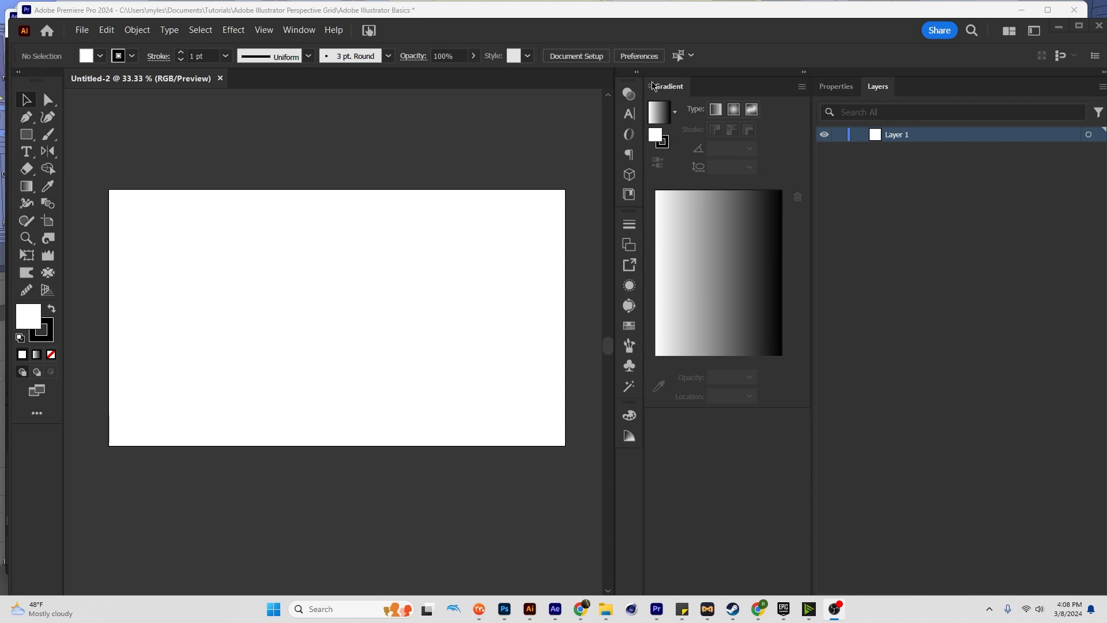
Toggle the Gradient panel off and back on, and detach it as a floating panel beside the artboard
left_click(295, 32)
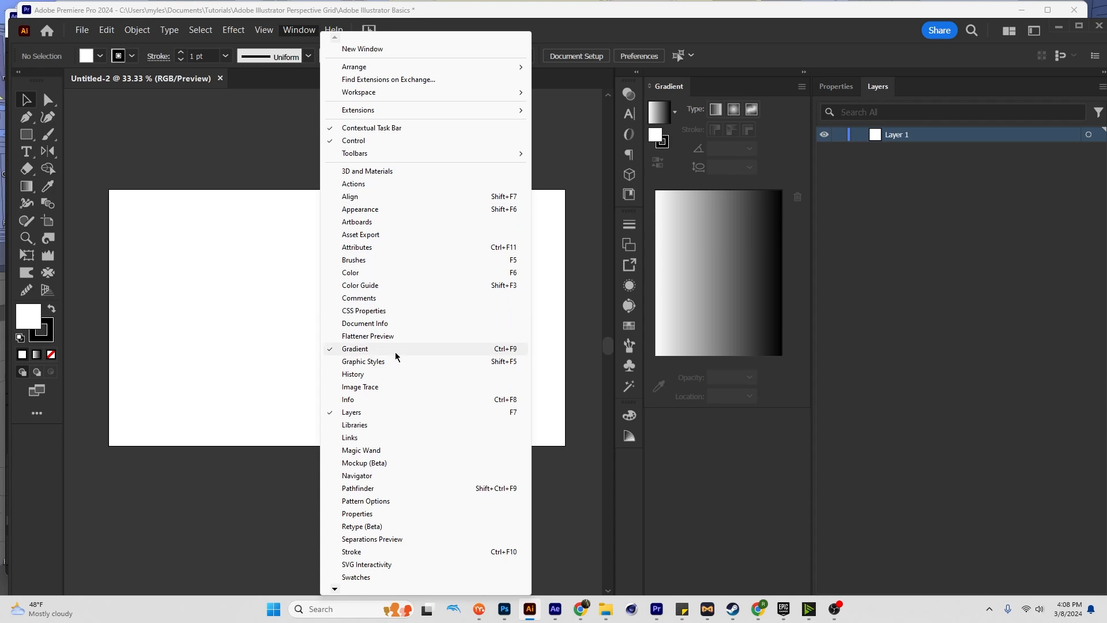
left_click(243, 266)
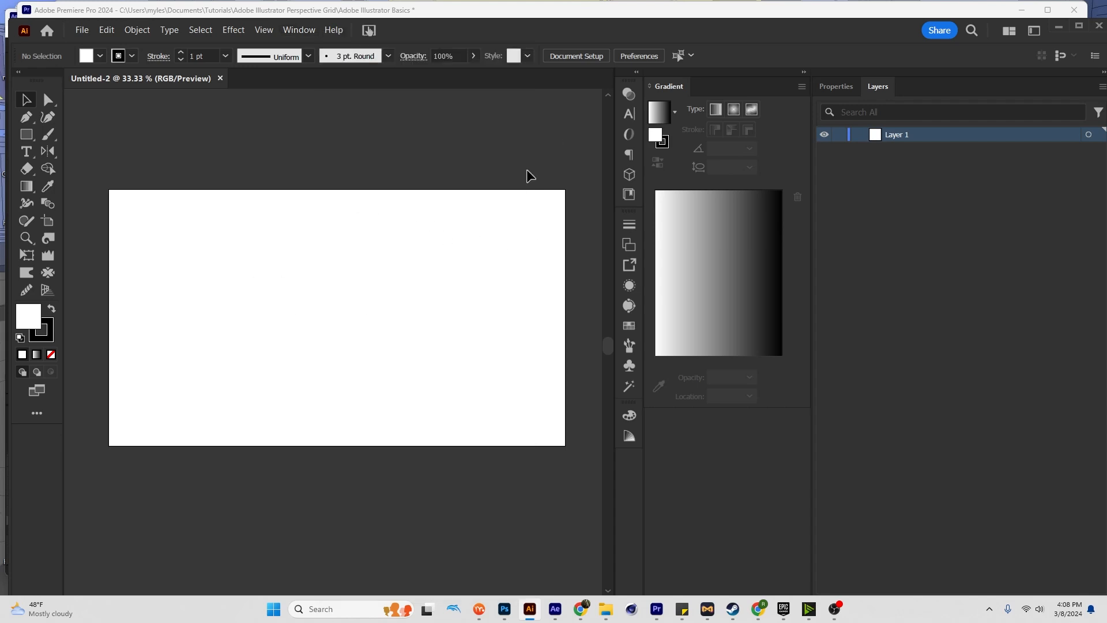
left_click(298, 32)
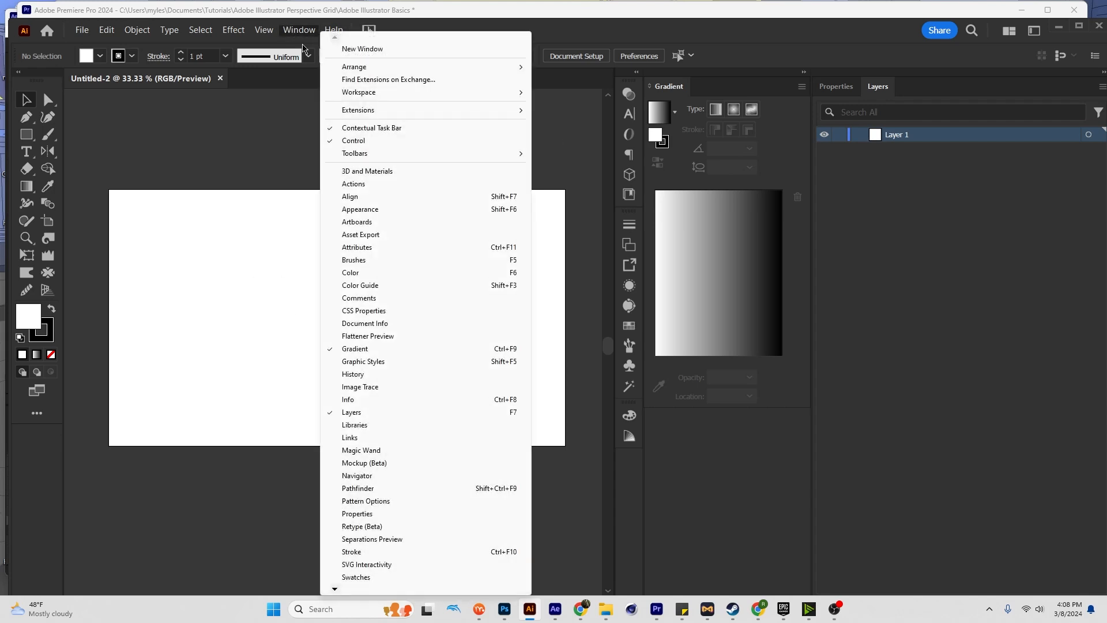
left_click(366, 348)
left_click(299, 30)
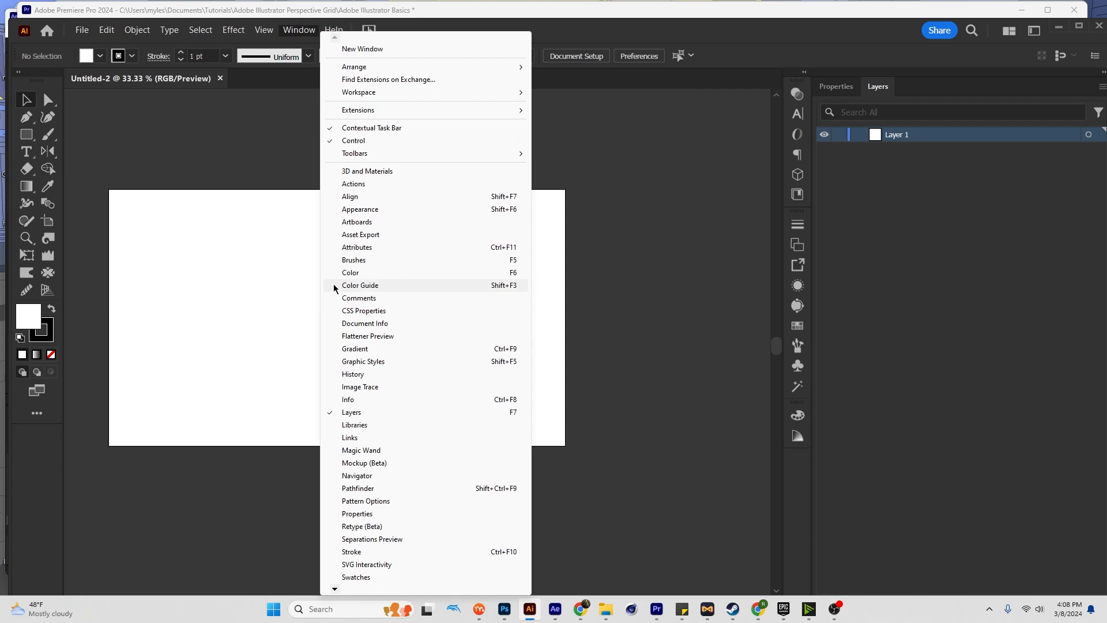
left_click(356, 350)
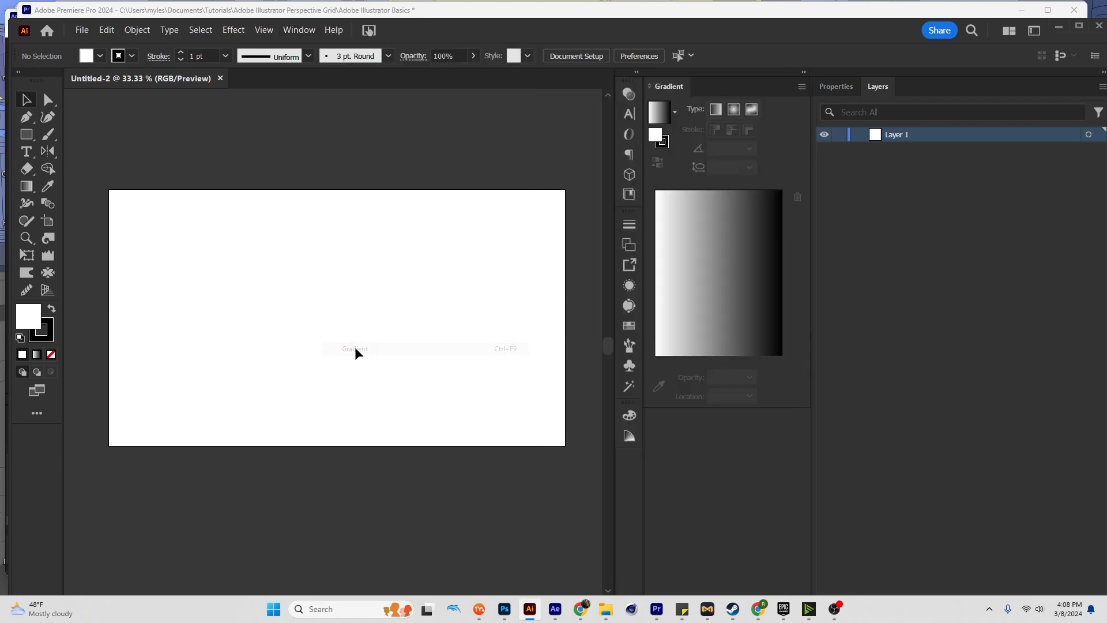
left_click_drag(652, 93, 667, 96)
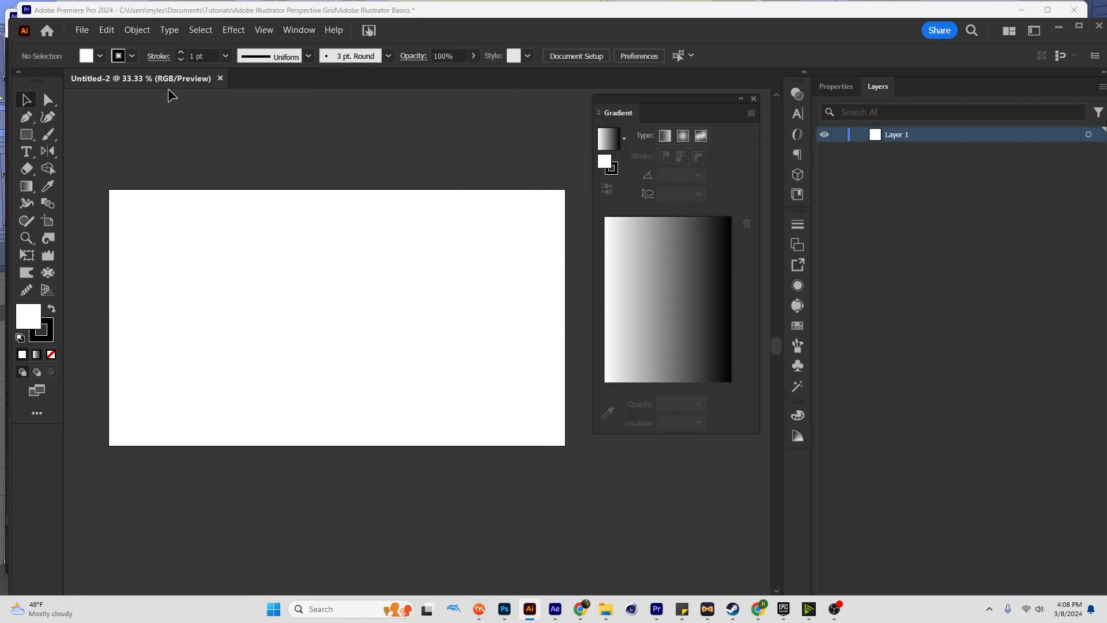
Draw a large circle with the Ellipse tool, nearly filling the artboard's height at its middle
left_click(33, 136)
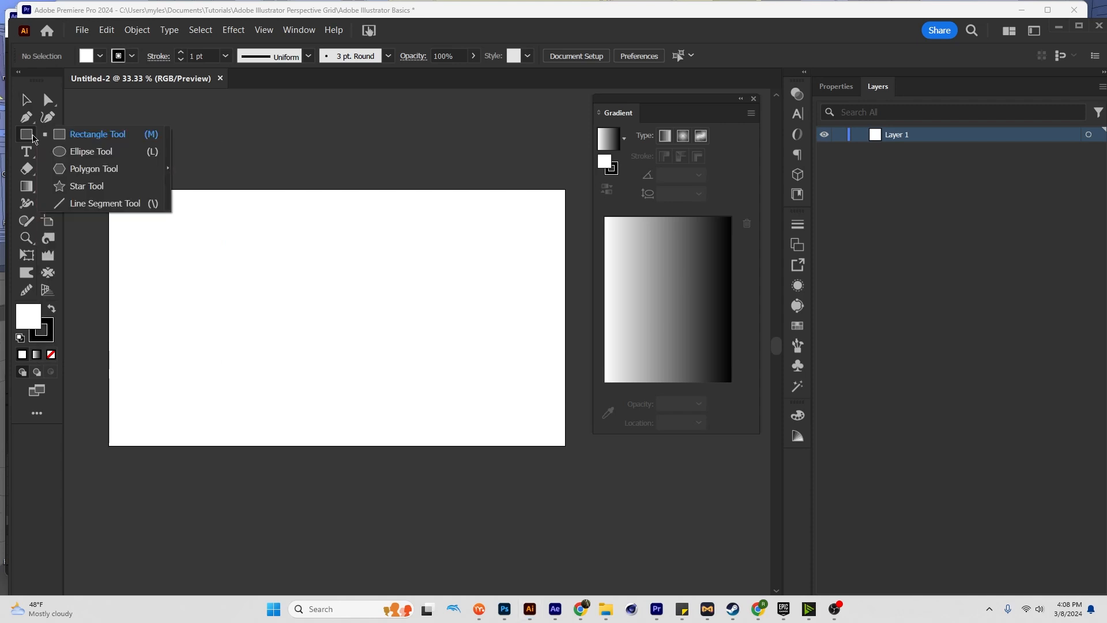
left_click(78, 155)
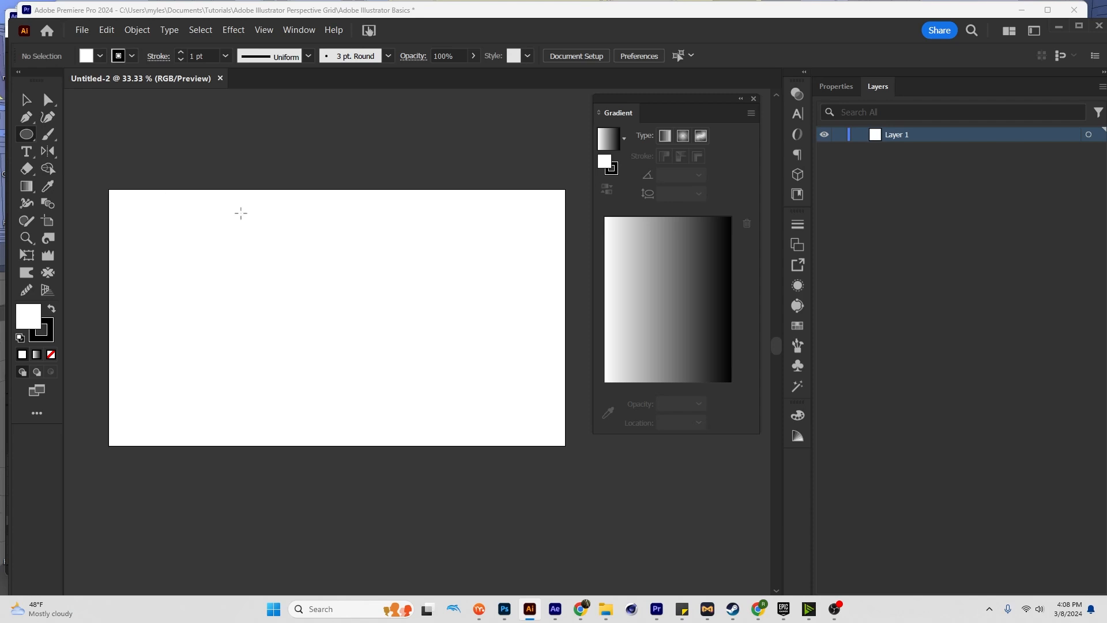
left_click_drag(226, 200, 464, 374)
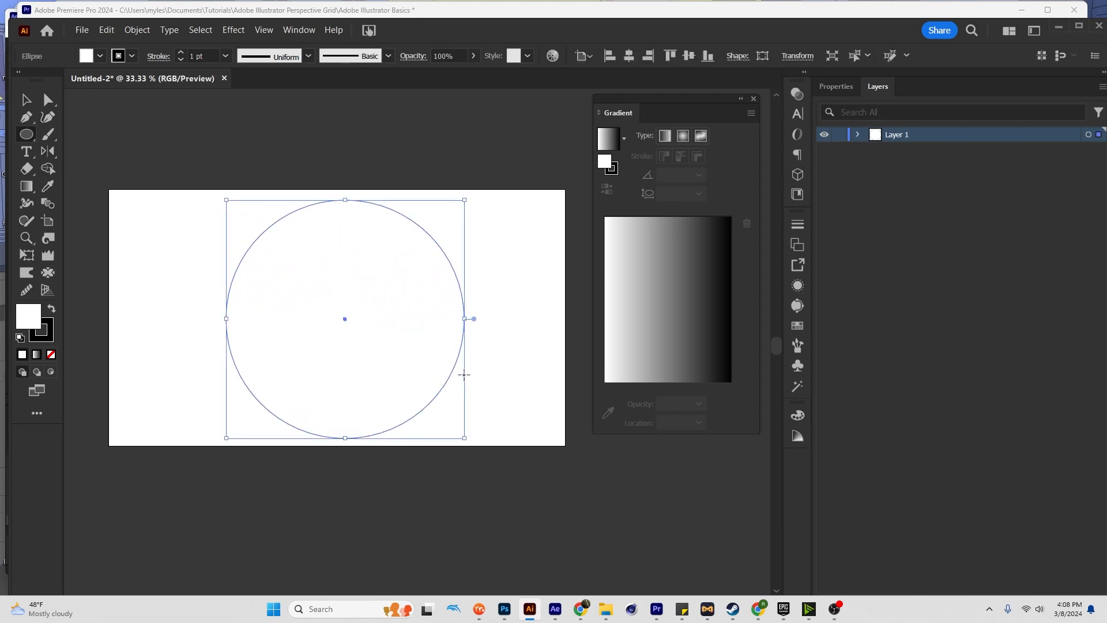
key("v")
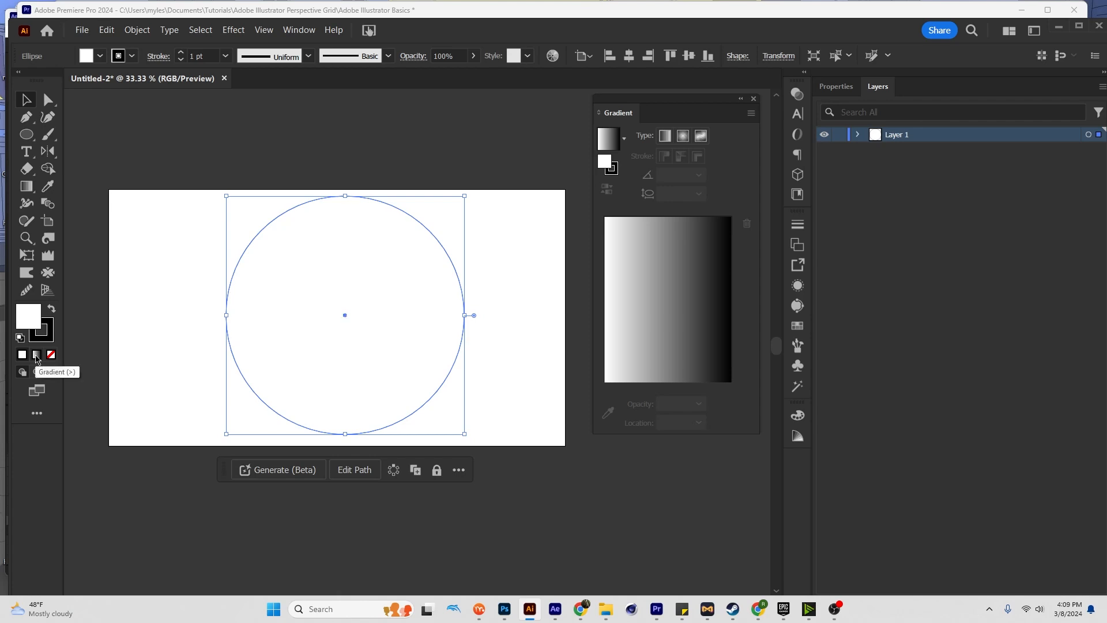
Fill the circle with the white-to-black linear gradient using the Gradient tool
left_click(664, 136)
key("ctrl+z")
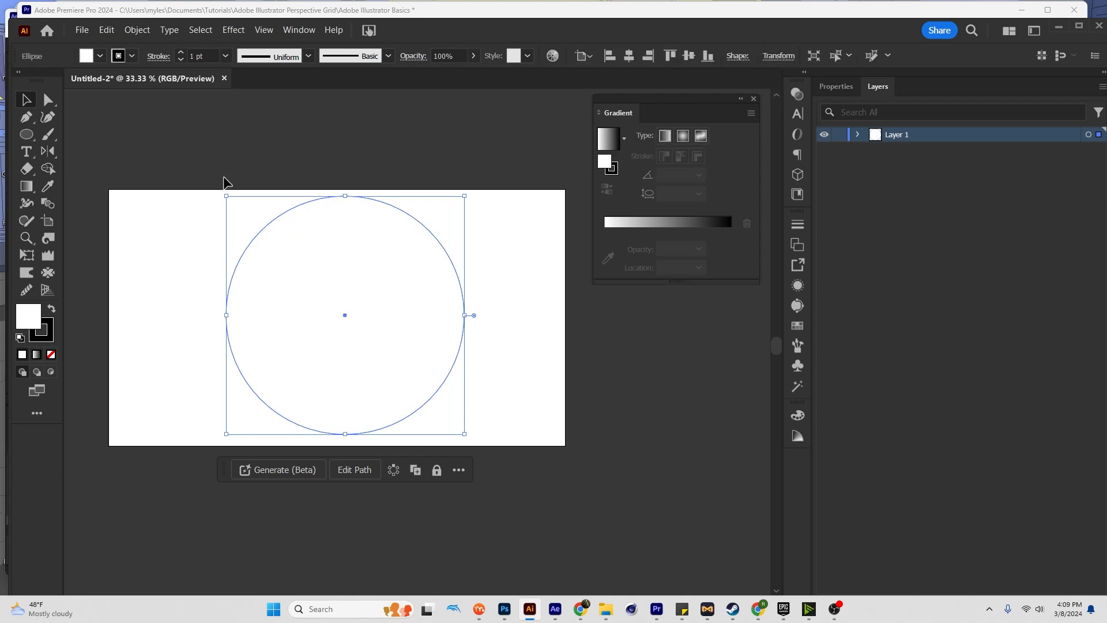
left_click(29, 190)
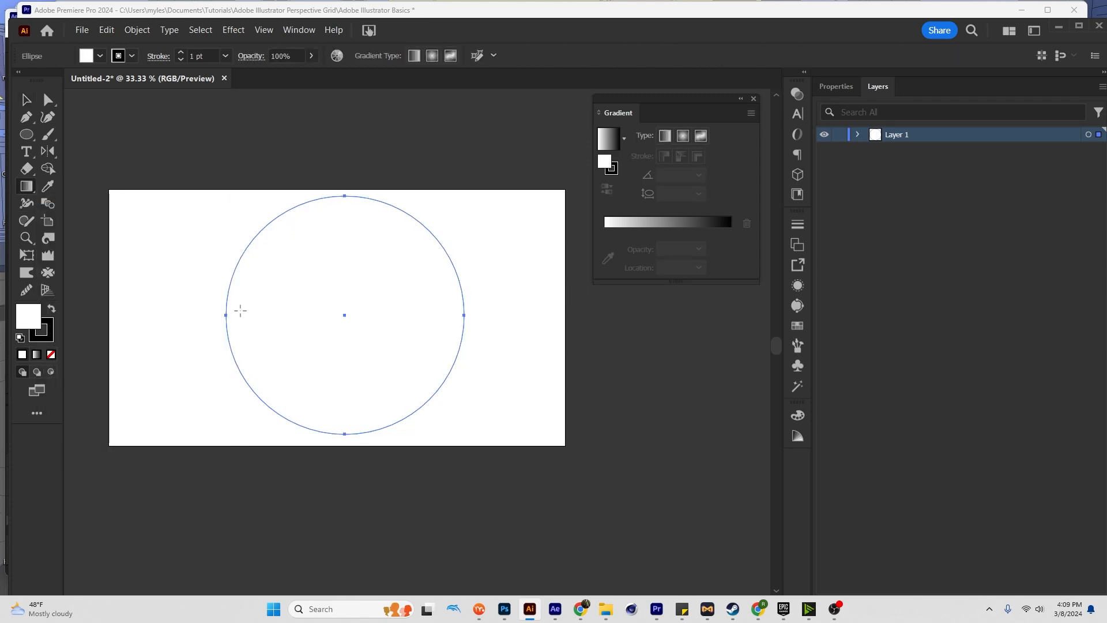
left_click(344, 314)
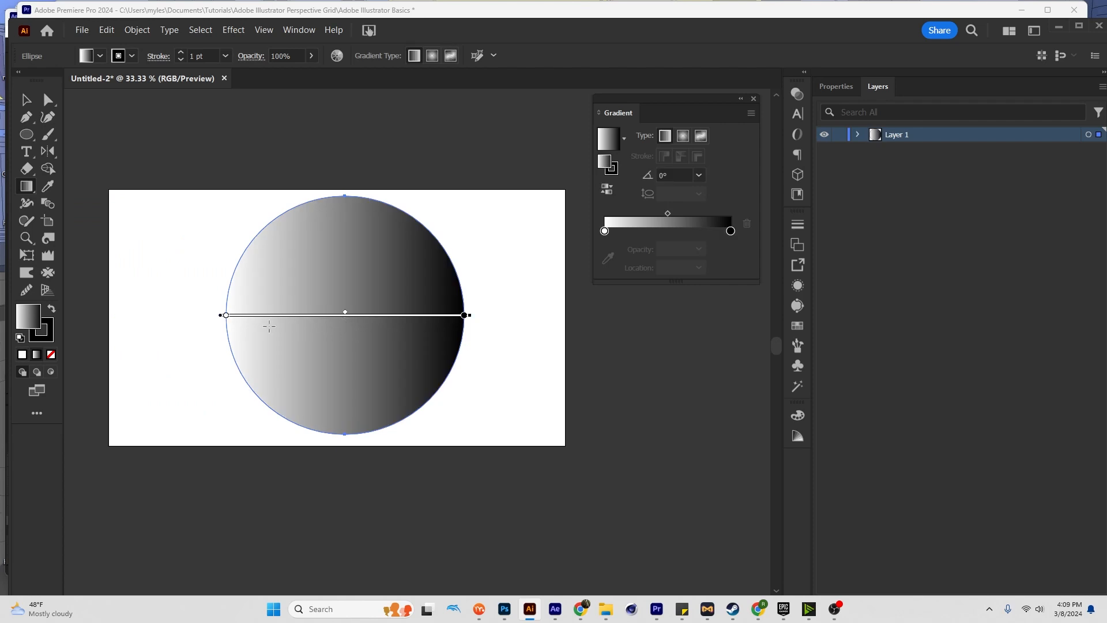
Change the black end stop of the circle's gradient to blue 007CF7
left_click(401, 272)
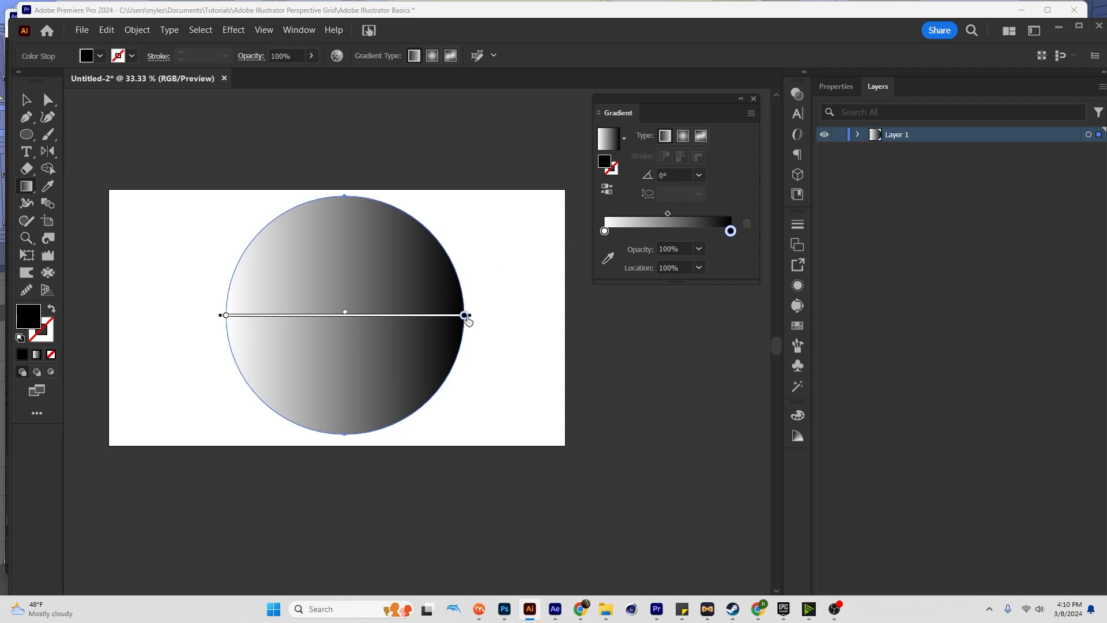
double_click(25, 322)
mouse_move(504, 227)
left_mouse_down()
mouse_move(538, 234)
mouse_move(542, 224)
mouse_move(574, 289)
left_mouse_up()
left_click_drag(544, 241, 560, 218)
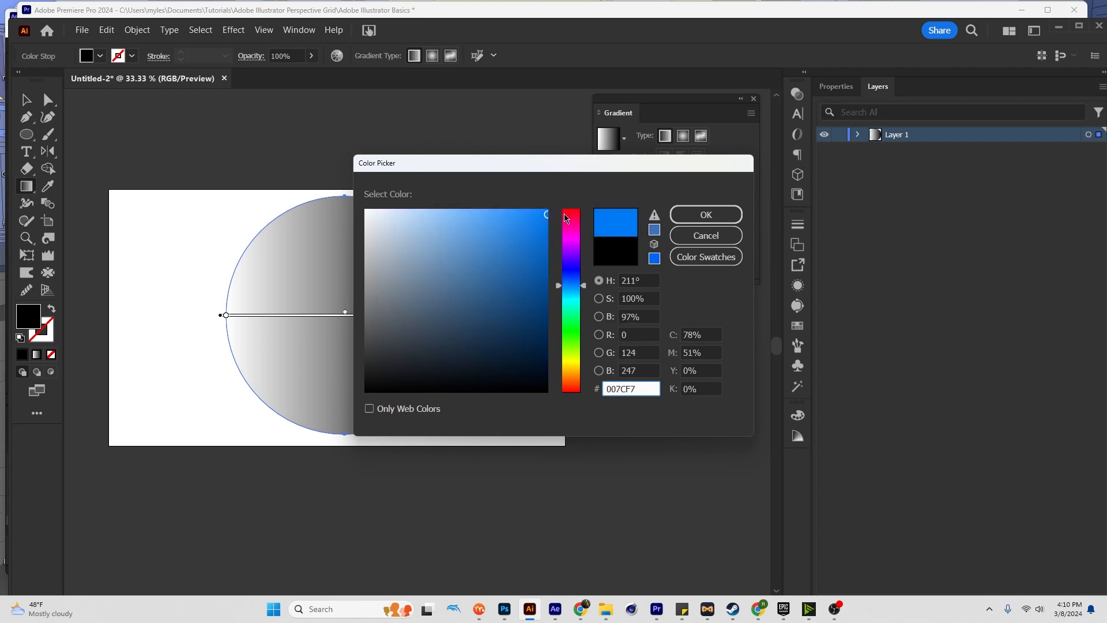
left_click(705, 215)
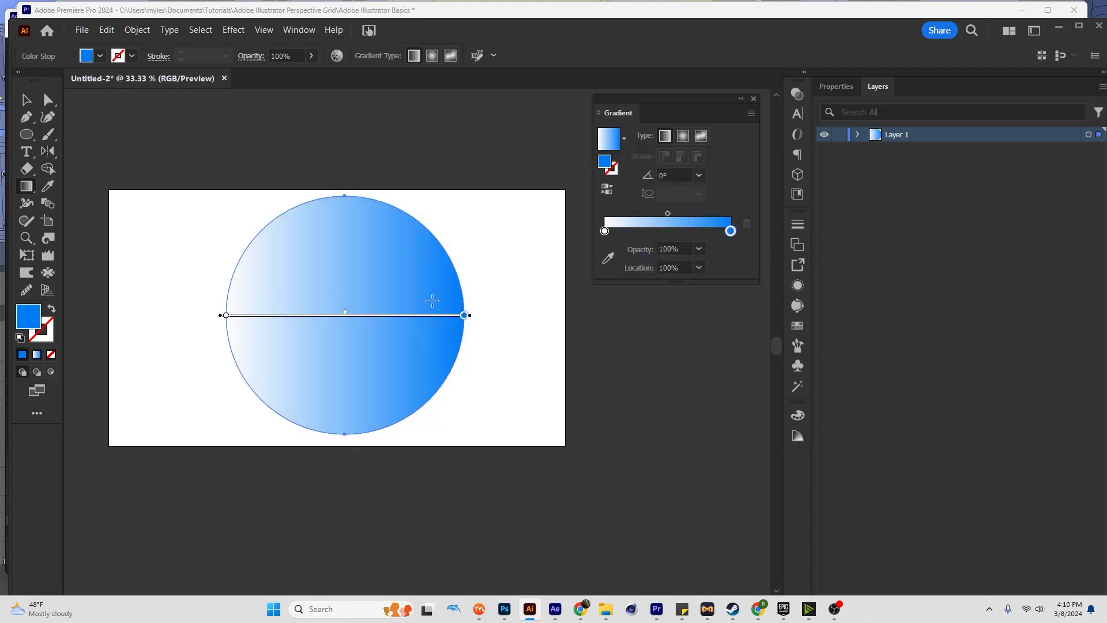
Change the white start stop of the circle's gradient to a fully saturated bright green with hue 155°
left_click(225, 315)
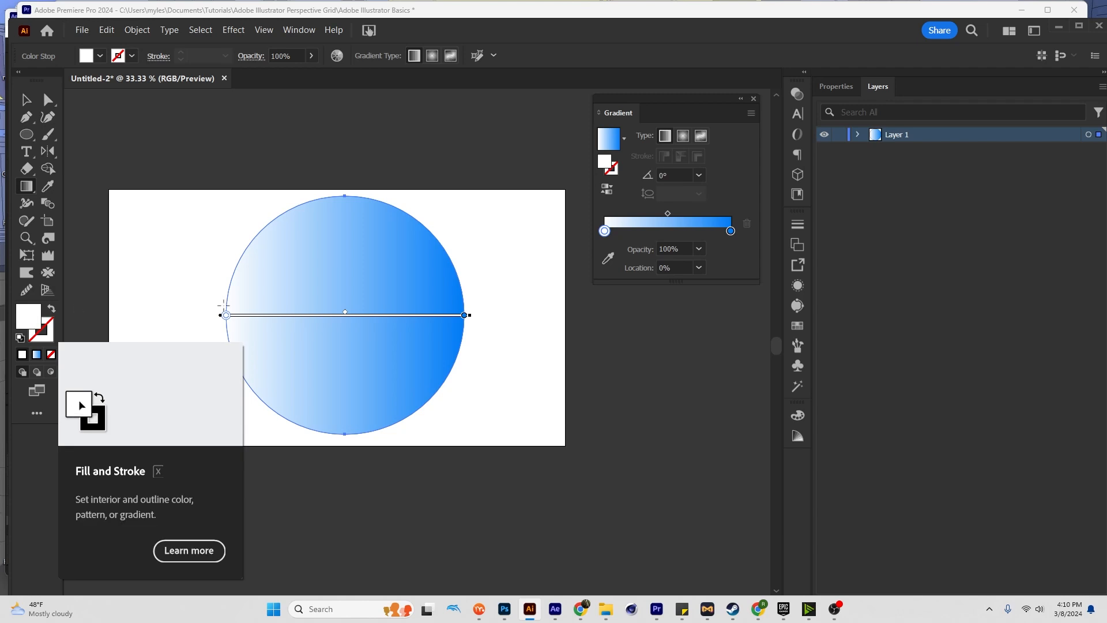
double_click(32, 319)
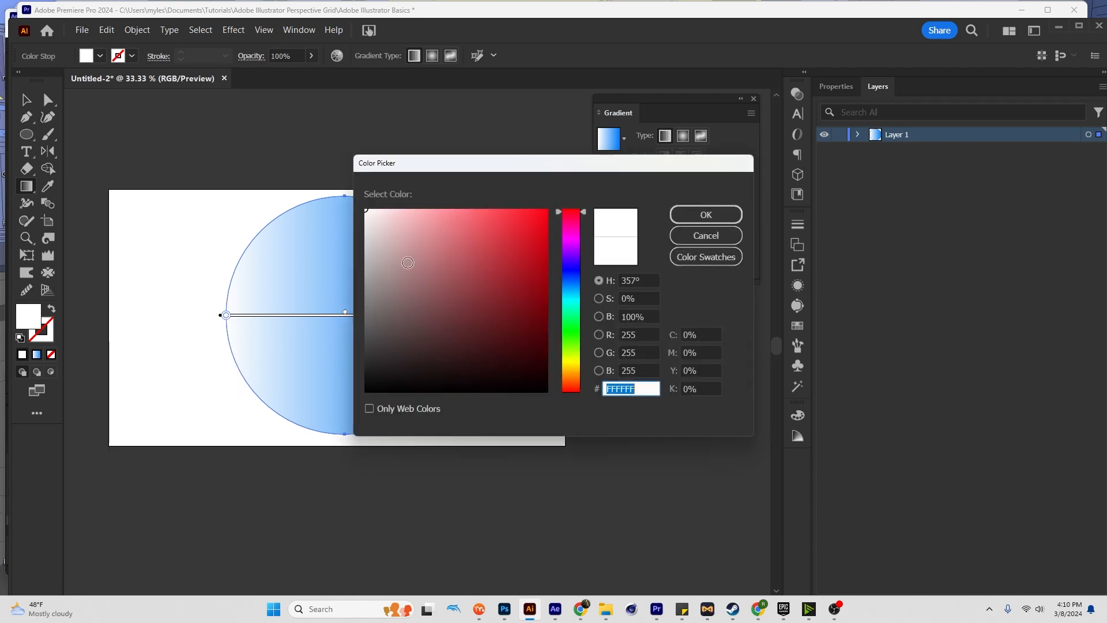
left_click(570, 314)
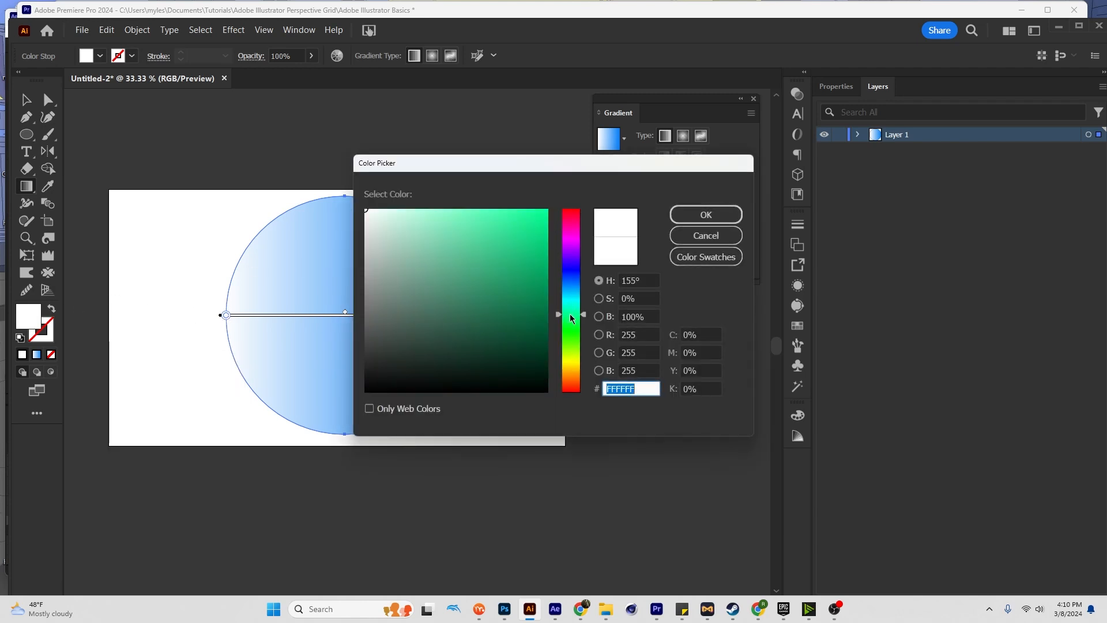
left_click_drag(515, 230, 549, 208)
left_click(680, 213)
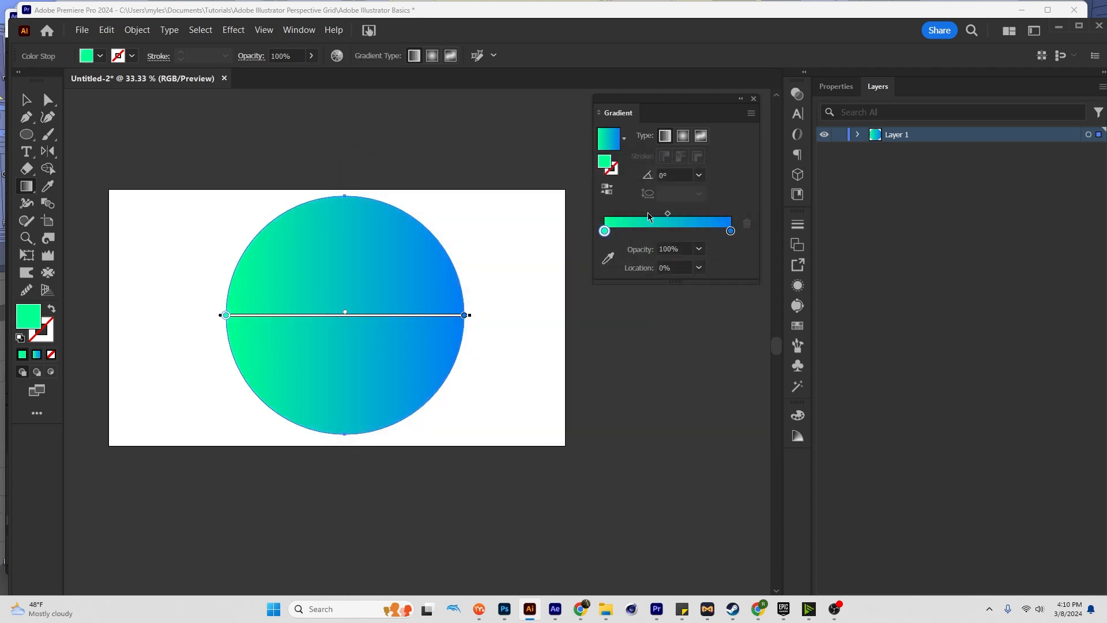
Select the circle with the Selection tool and switch its gradient type to radial
key("v")
left_click(518, 284)
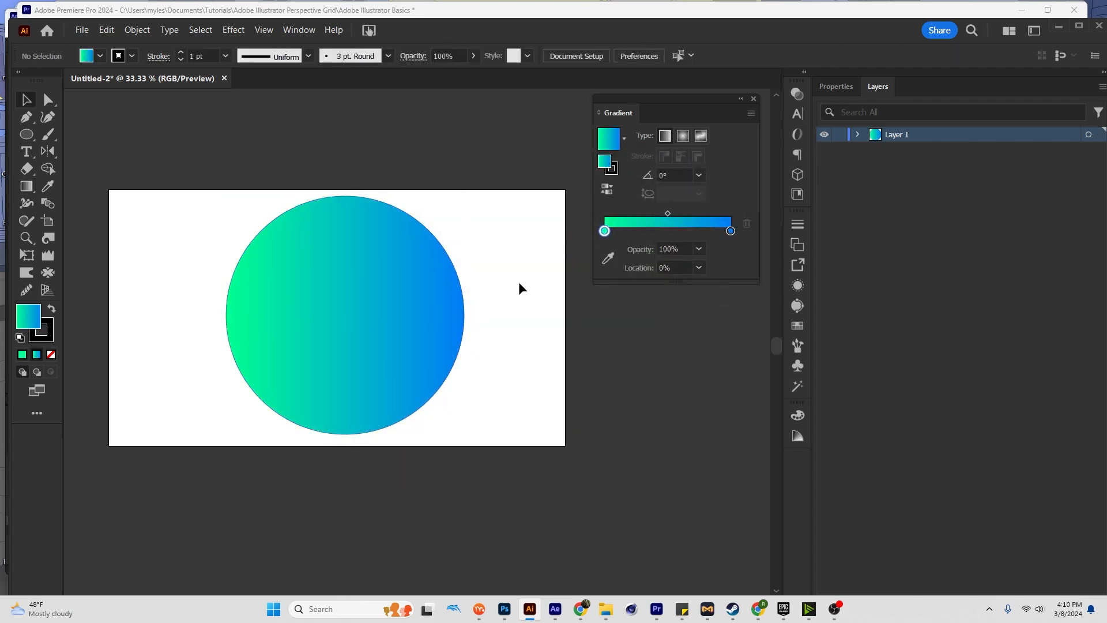
left_click(336, 316)
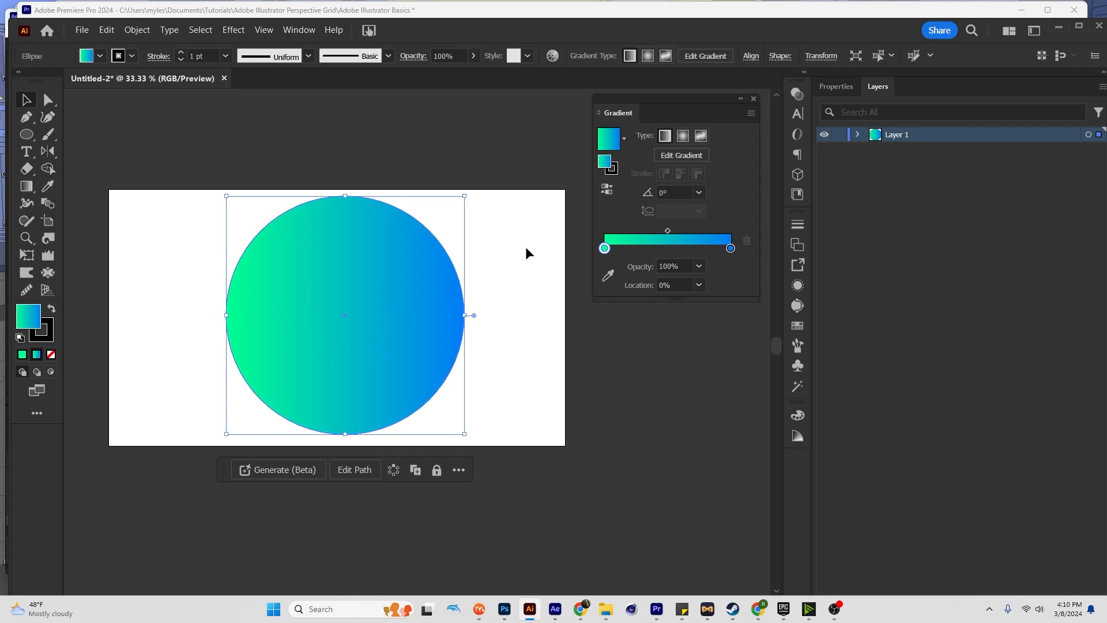
left_click(684, 137)
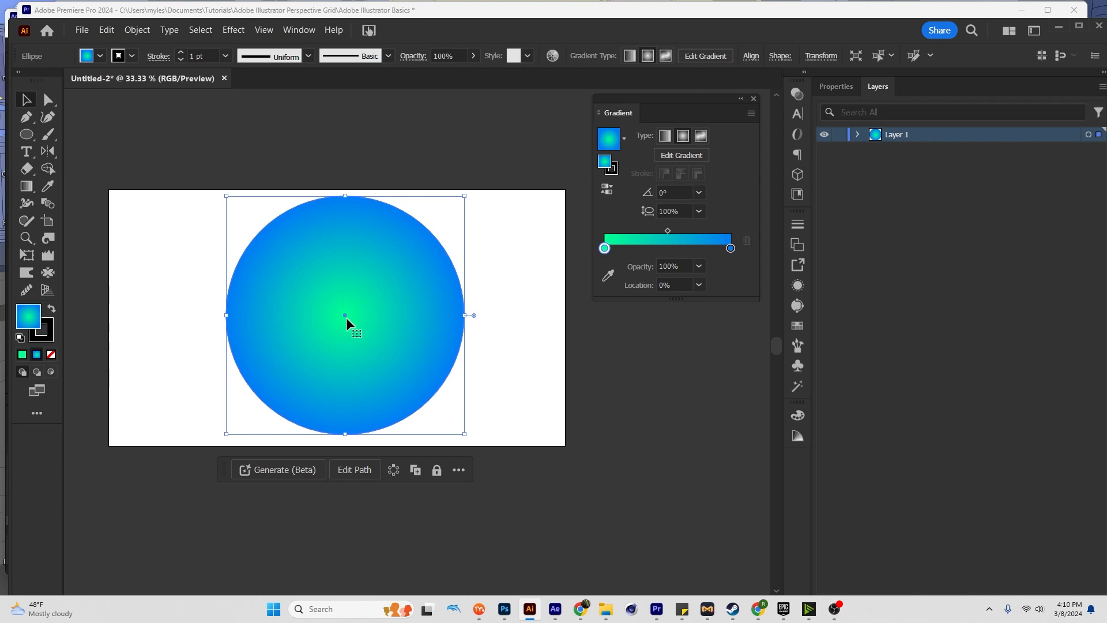
Swap the gradient stops so blue is at the centre and green at the edge, and move their midpoint to about 84.5%
mouse_move(604, 248)
left_mouse_down()
mouse_move(692, 249)
mouse_move(605, 249)
left_mouse_up()
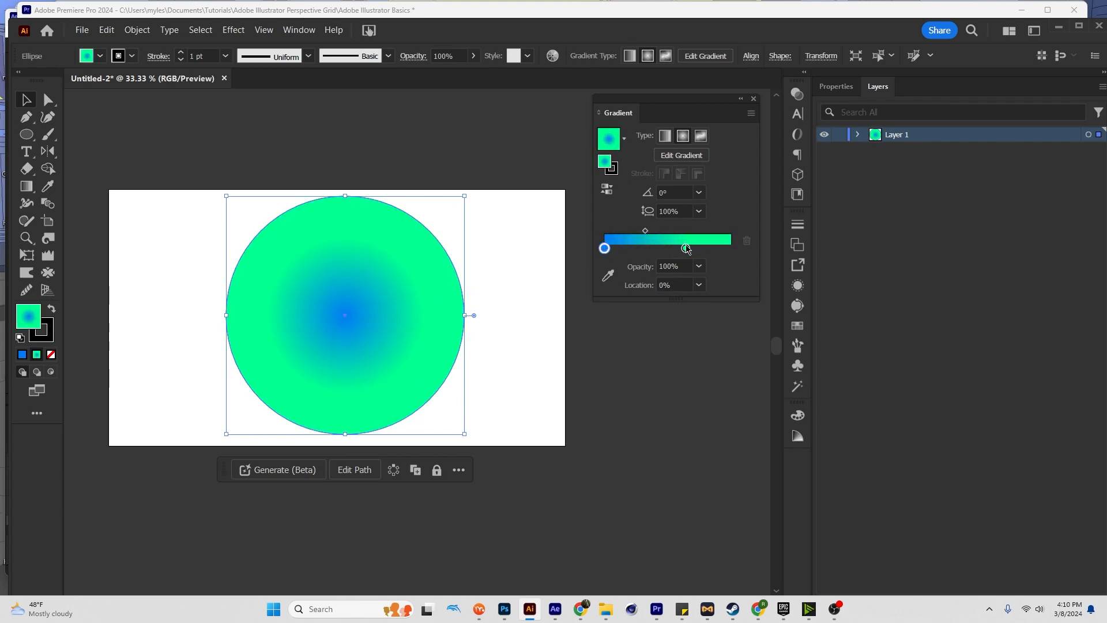
left_click_drag(686, 248, 731, 249)
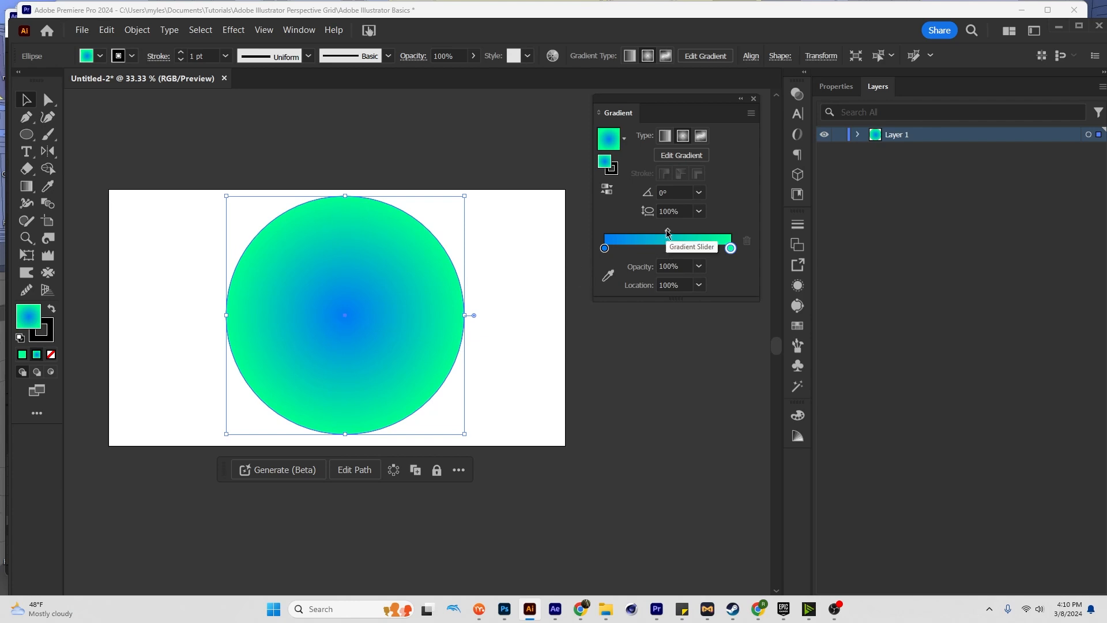
left_click_drag(667, 233, 711, 233)
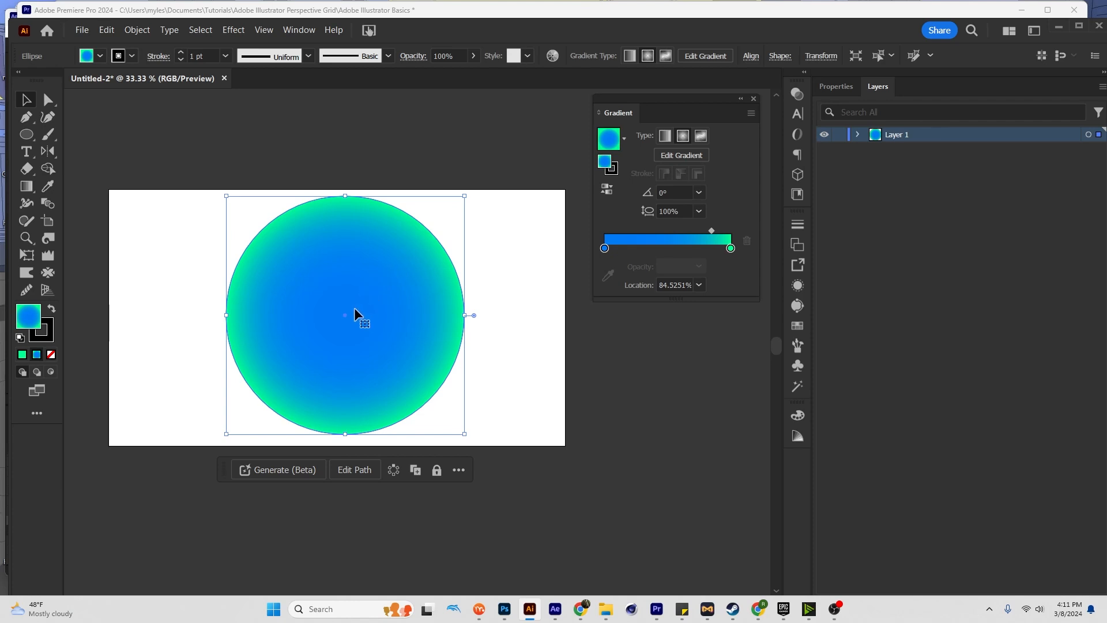
Add a yellow stop at about 46.5% to the radial gradient and move the yellow-to-green midpoint to about 13.8%
left_click(660, 156)
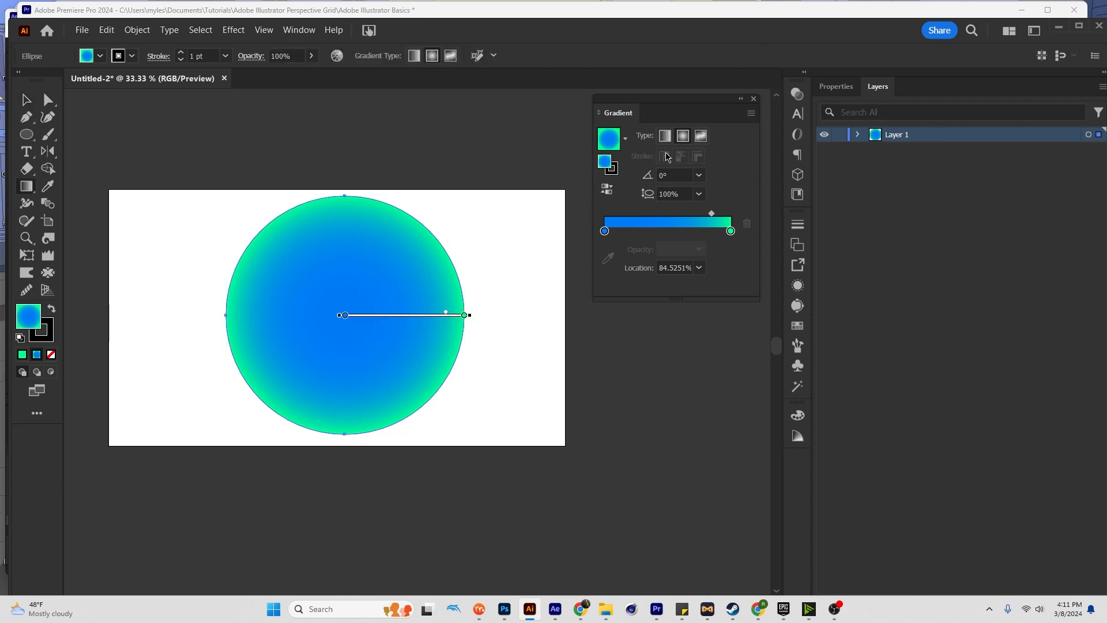
left_click(678, 231)
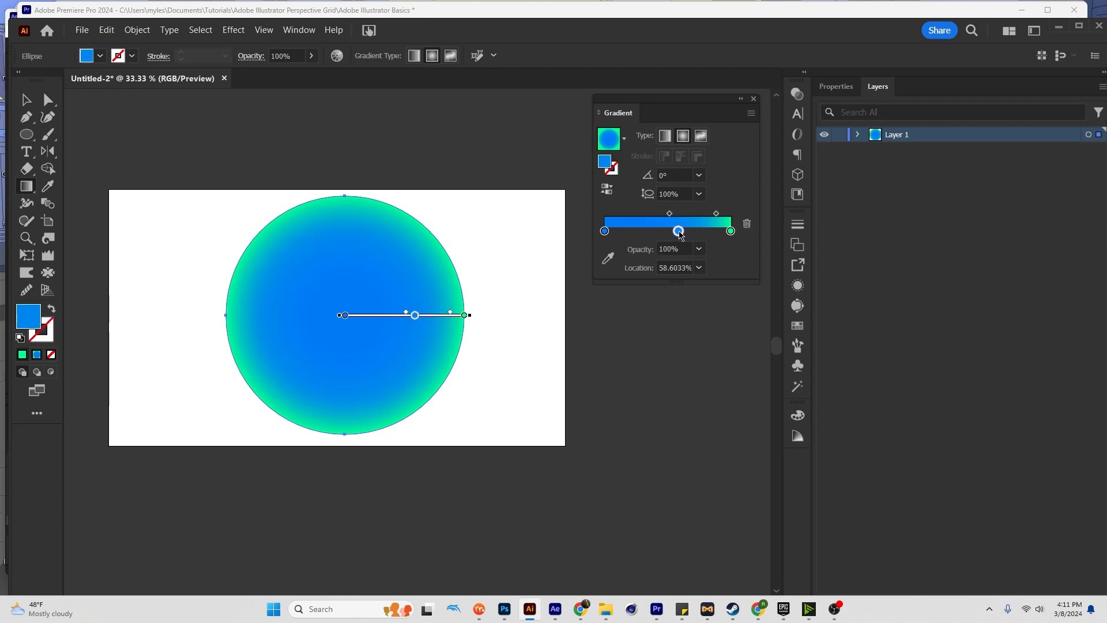
left_click_drag(679, 232, 664, 231)
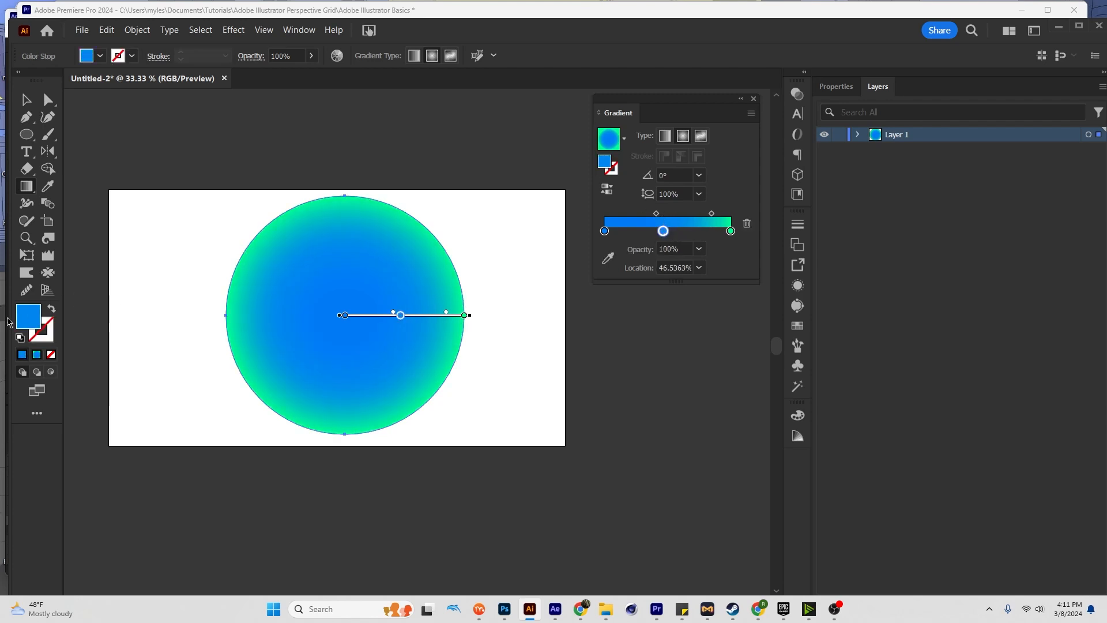
double_click(29, 318)
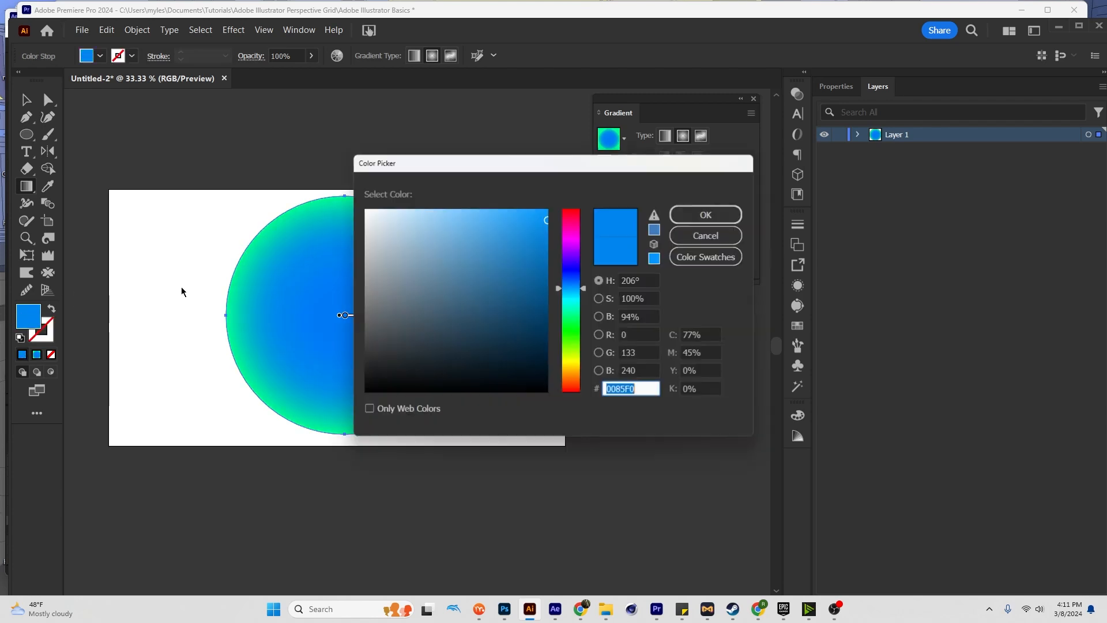
left_click(574, 360)
left_click(705, 215)
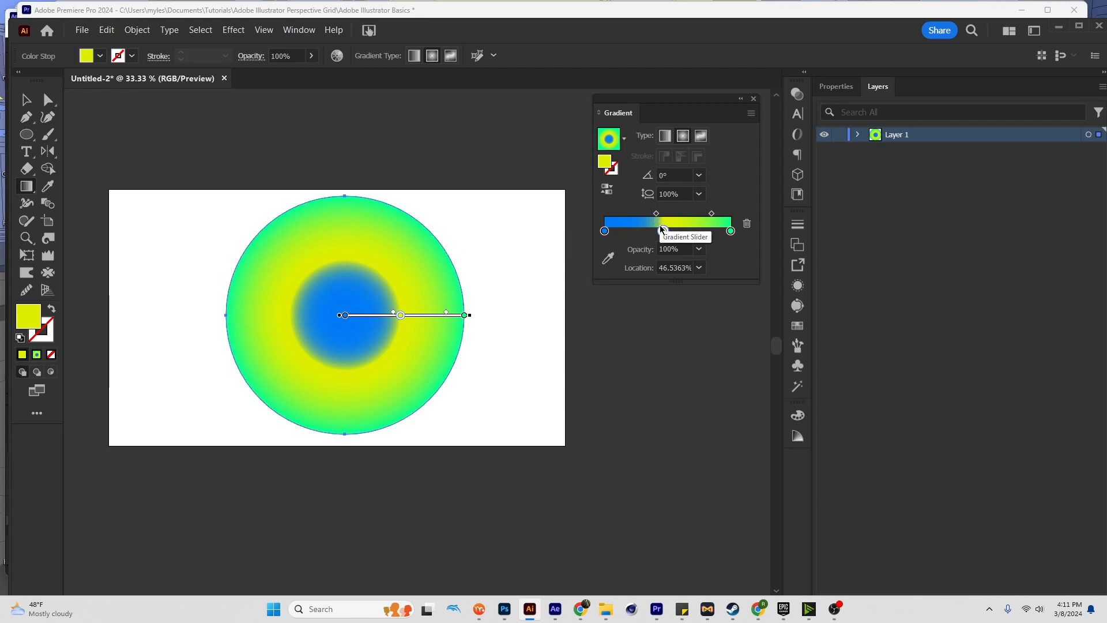
mouse_move(656, 213)
left_mouse_down()
mouse_move(628, 213)
mouse_move(656, 215)
left_mouse_up()
left_click_drag(712, 214, 672, 213)
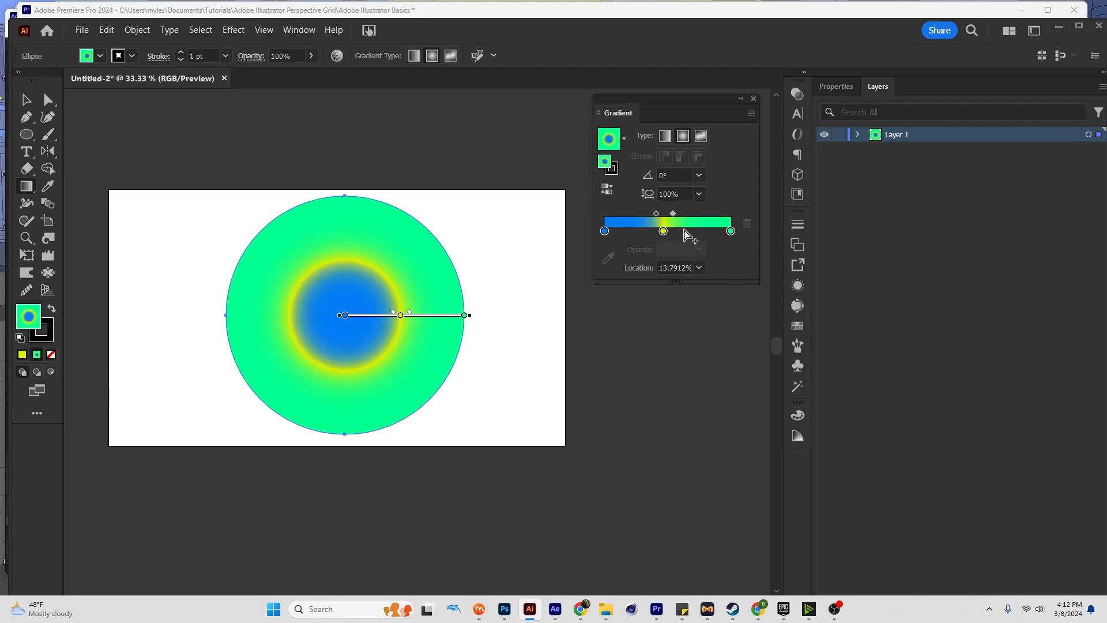
Add a red F92828 stop between the yellow and green stops, and spread the colour stops with red at about 72%
left_click(682, 231)
double_click(604, 161)
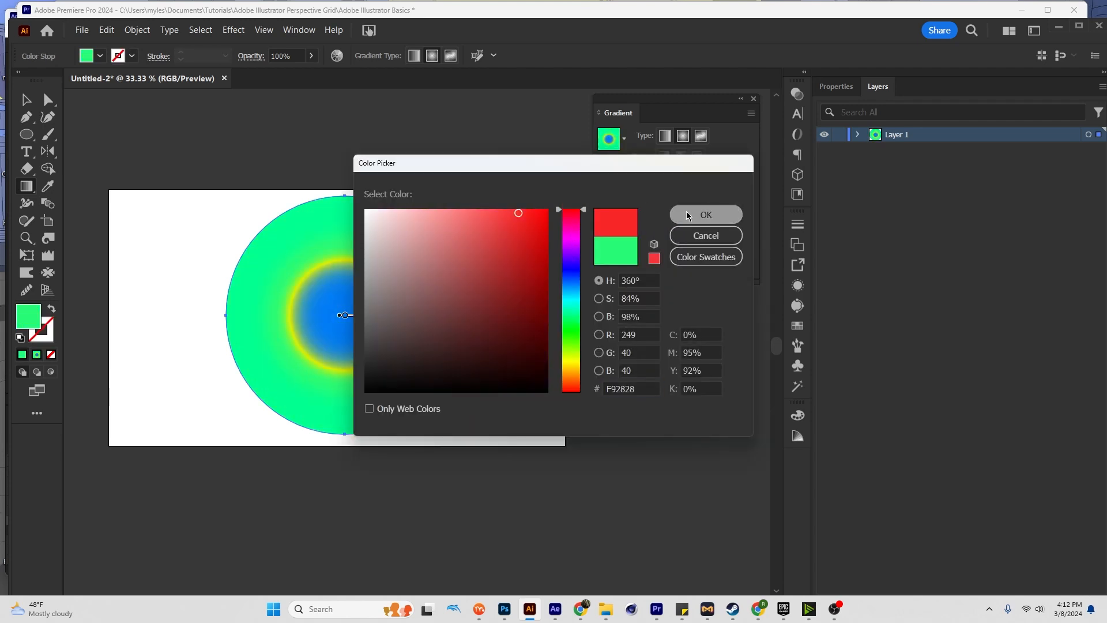
left_click(687, 212)
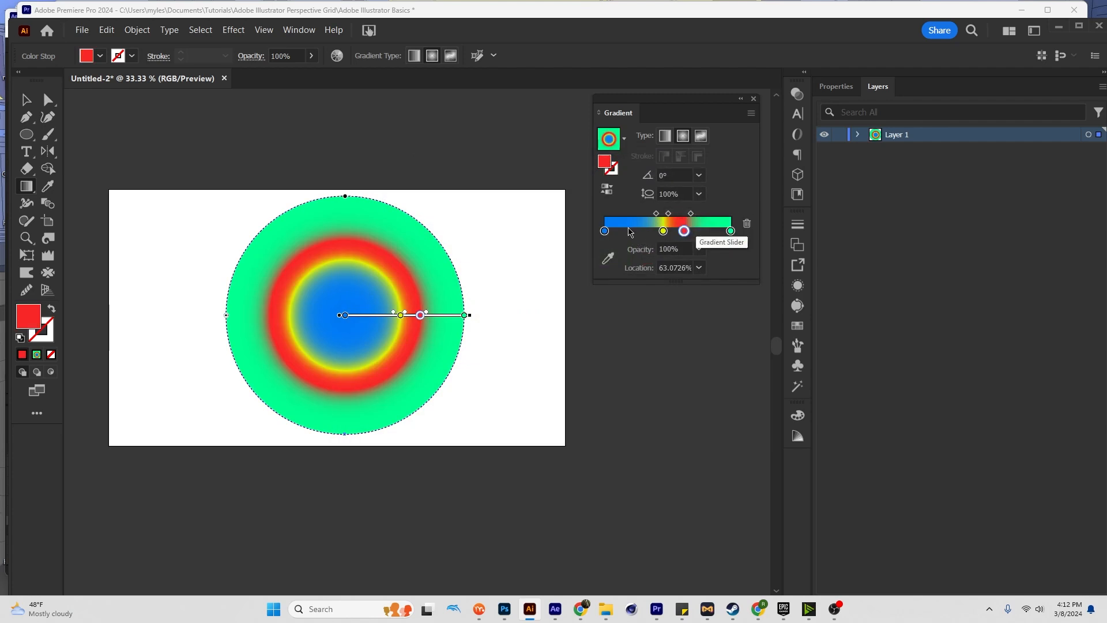
left_click_drag(684, 231, 629, 231)
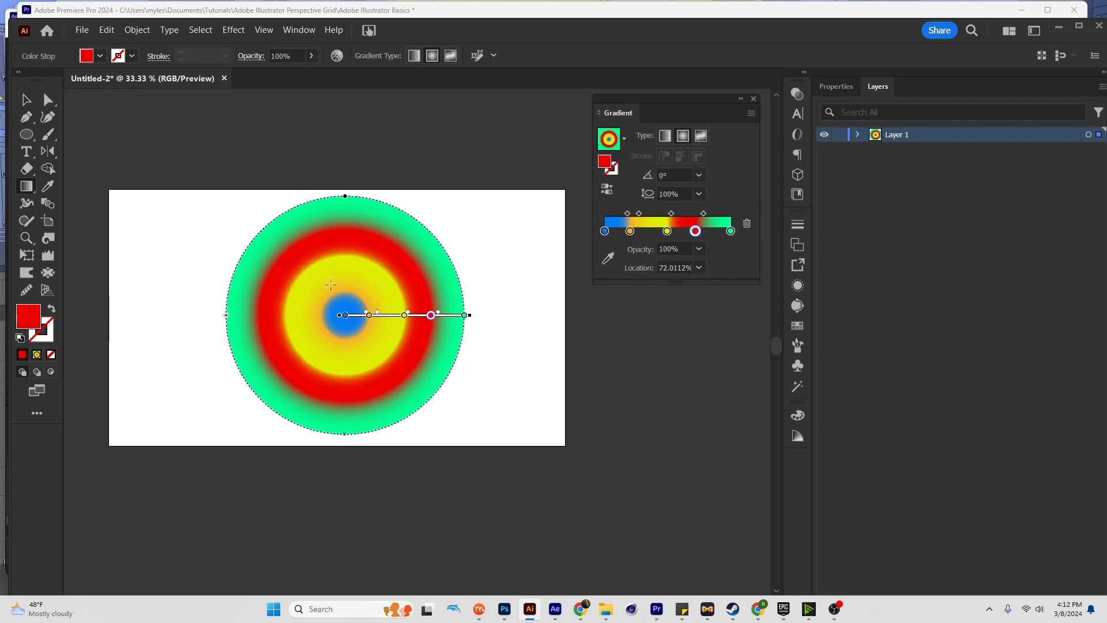
Shift the radial gradient's orange stop towards yellow and move the orange-to-yellow midpoint to about 47.1%
left_click_drag(630, 231, 650, 215)
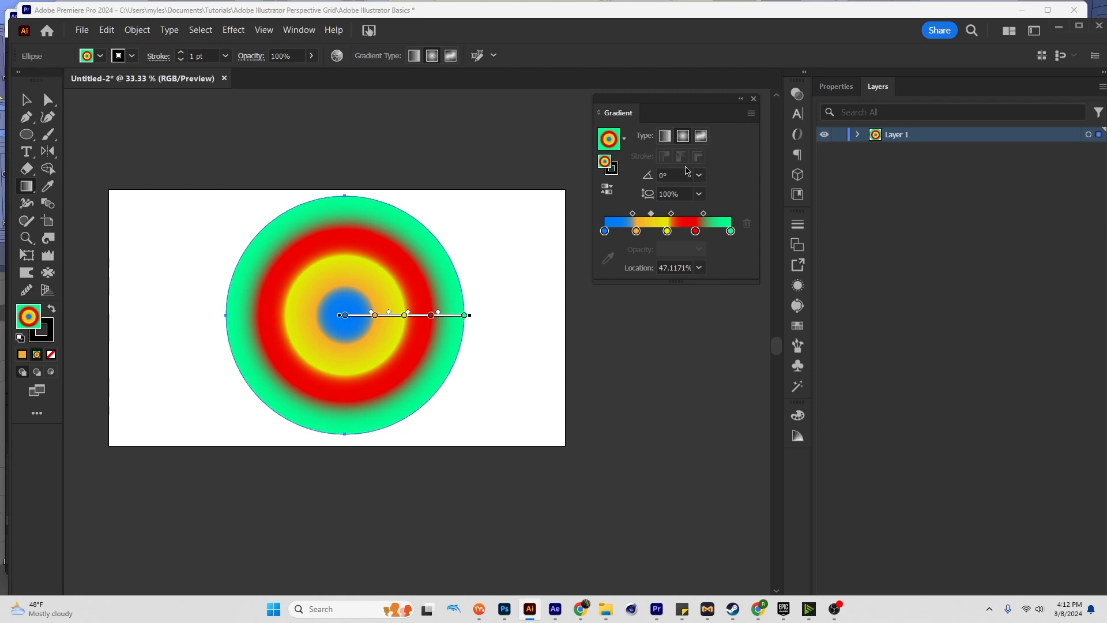
Switch the circle to a freeform gradient and add seven colour points around the existing centre point
left_click(701, 137)
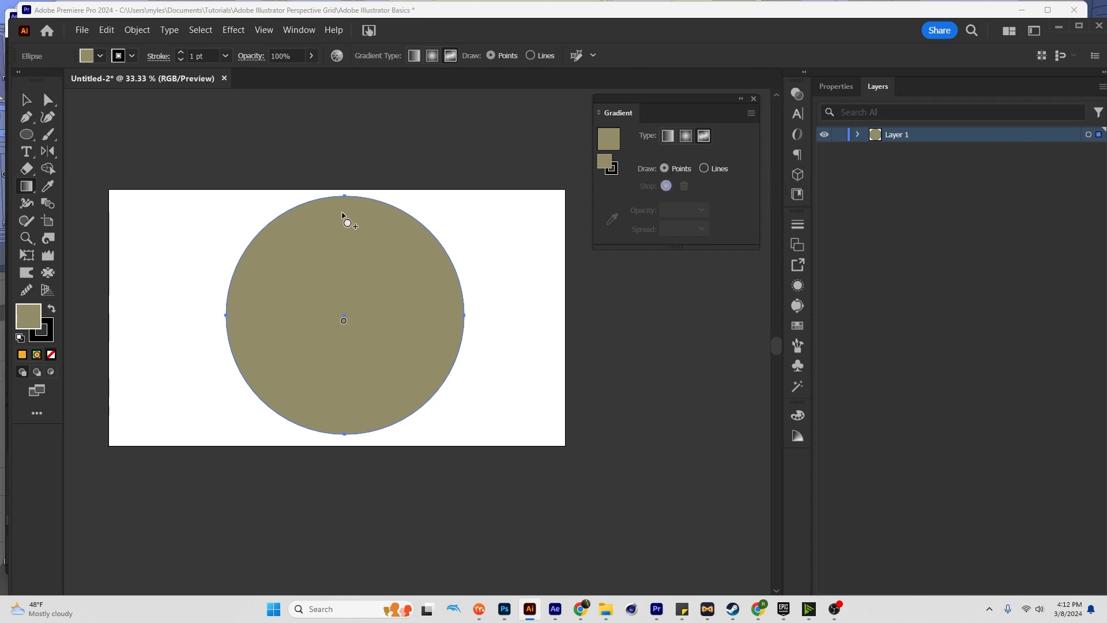
left_click(277, 242)
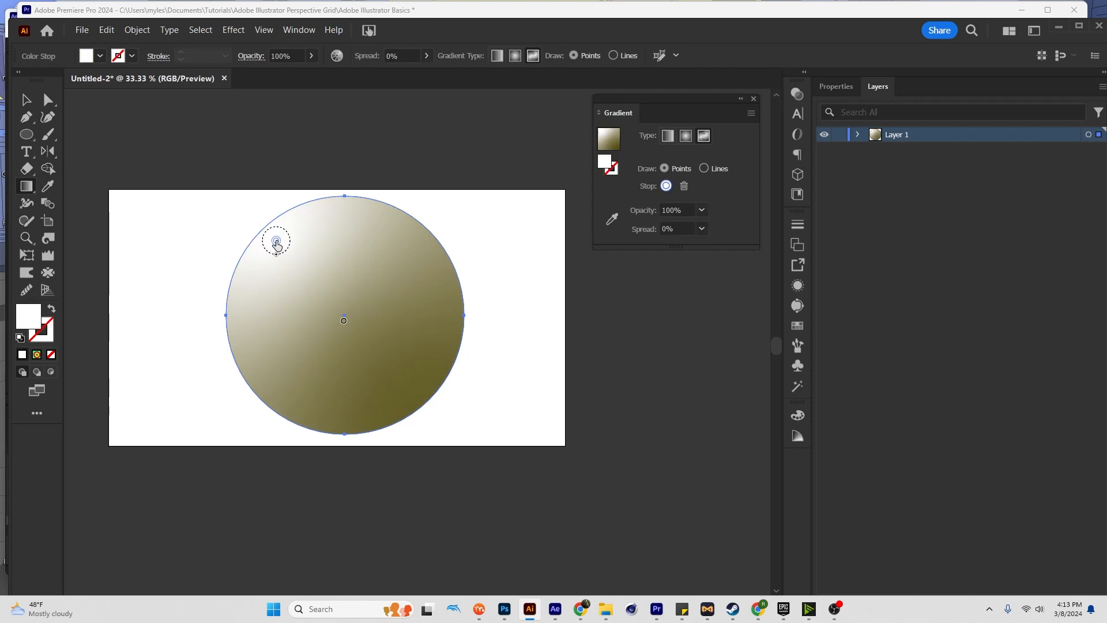
left_click(405, 256)
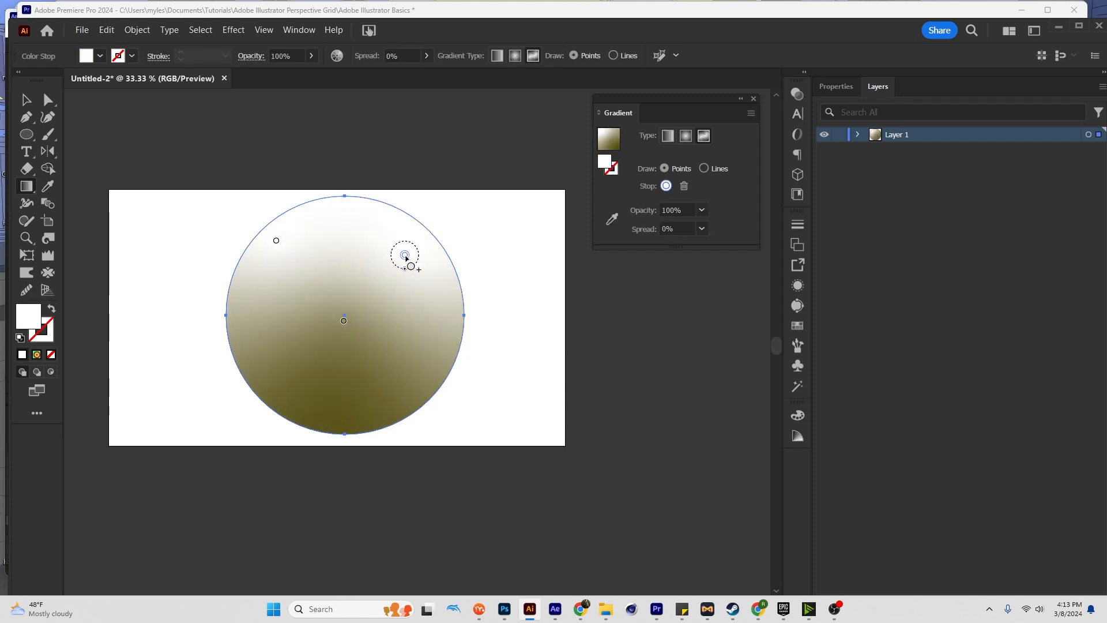
left_click(382, 318)
left_click(349, 384)
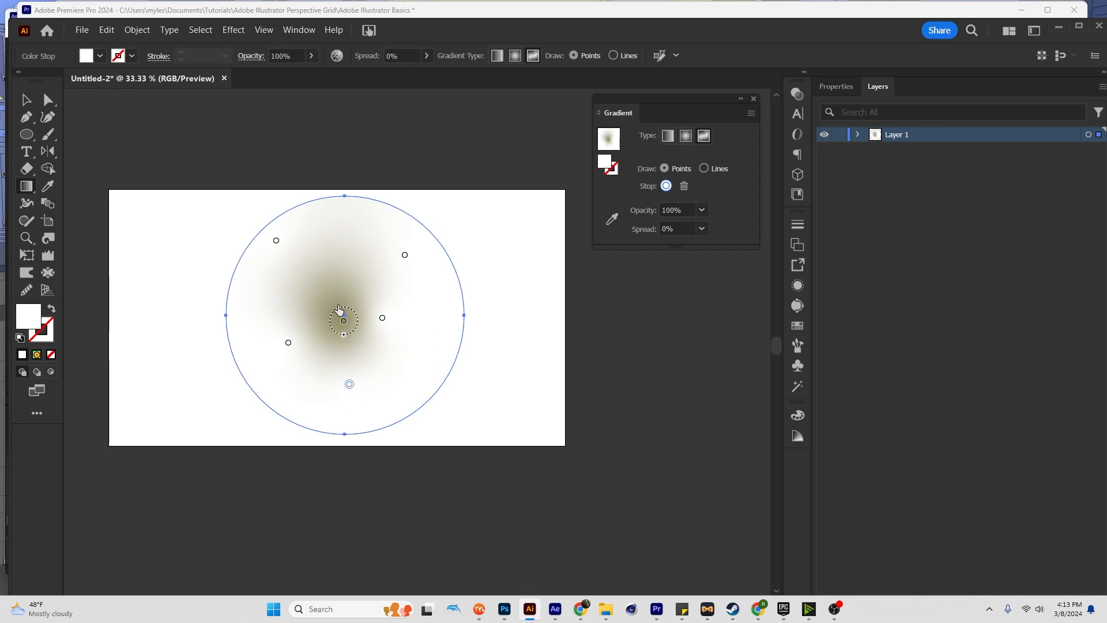
left_click(336, 297)
left_click(444, 329)
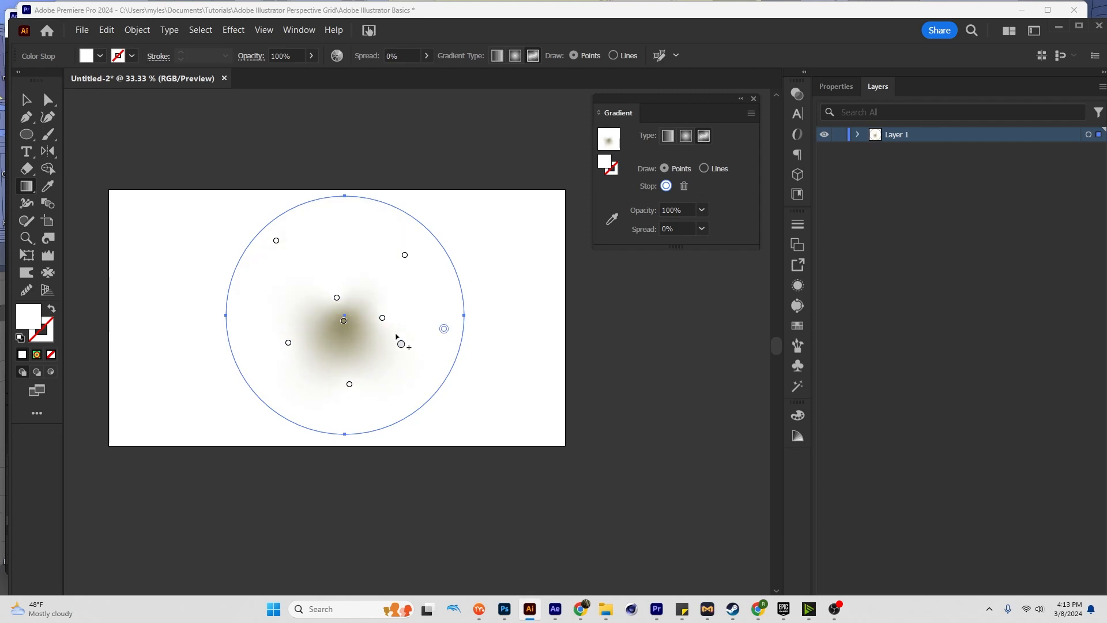
Recolour the centre point of the freeform gradient bright yellow
left_click(343, 320)
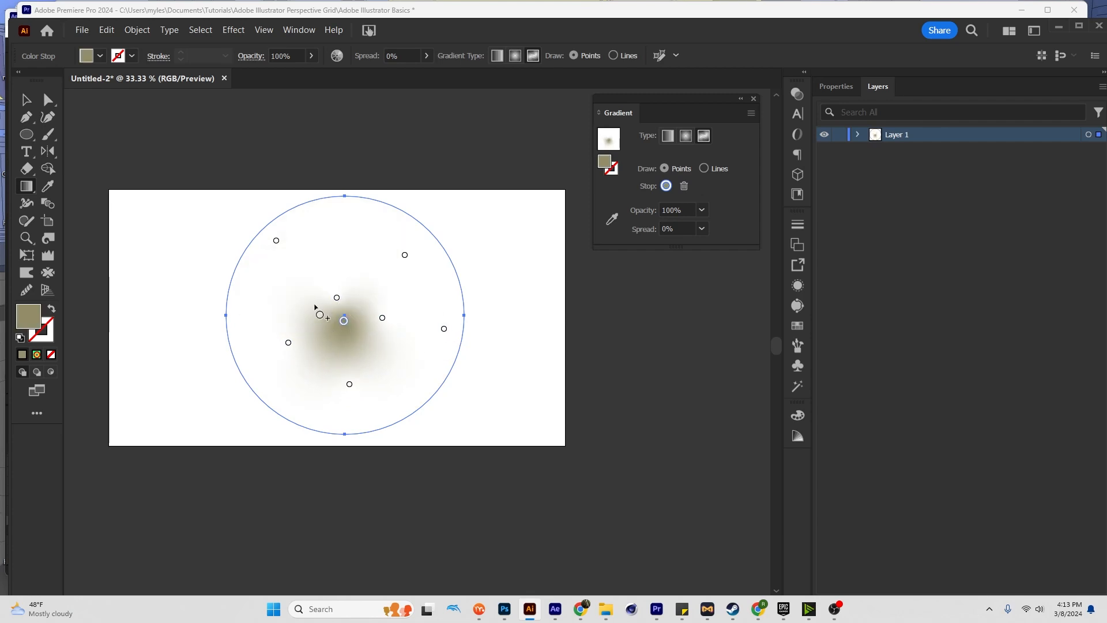
double_click(34, 316)
left_click(545, 211)
left_click(692, 222)
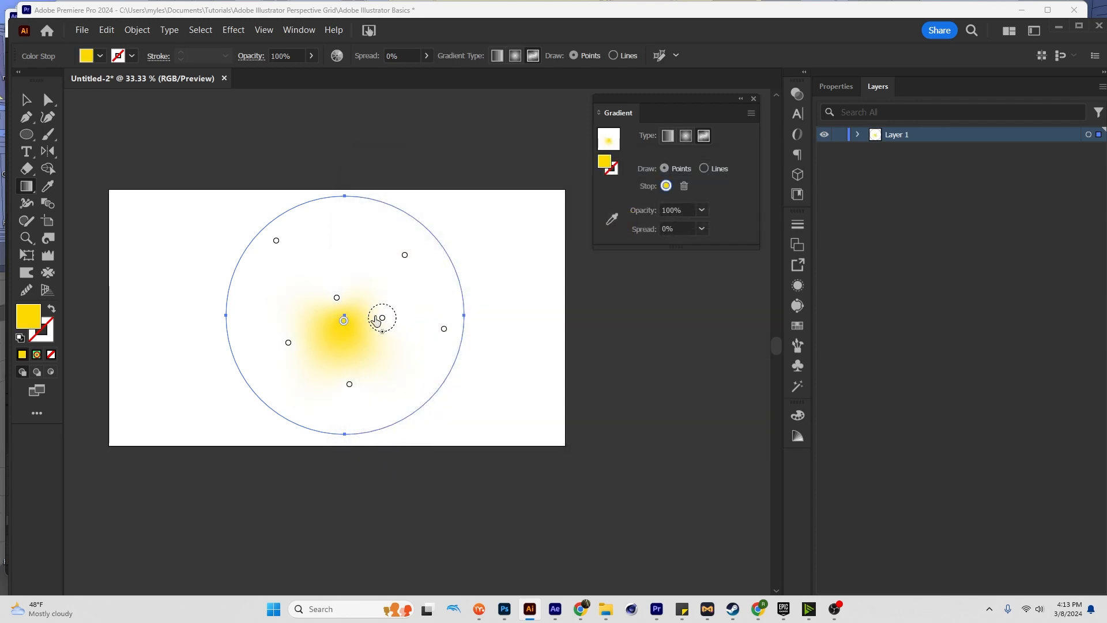
Recolour the freeform point just right of the centre pure red
left_click(383, 317)
double_click(33, 316)
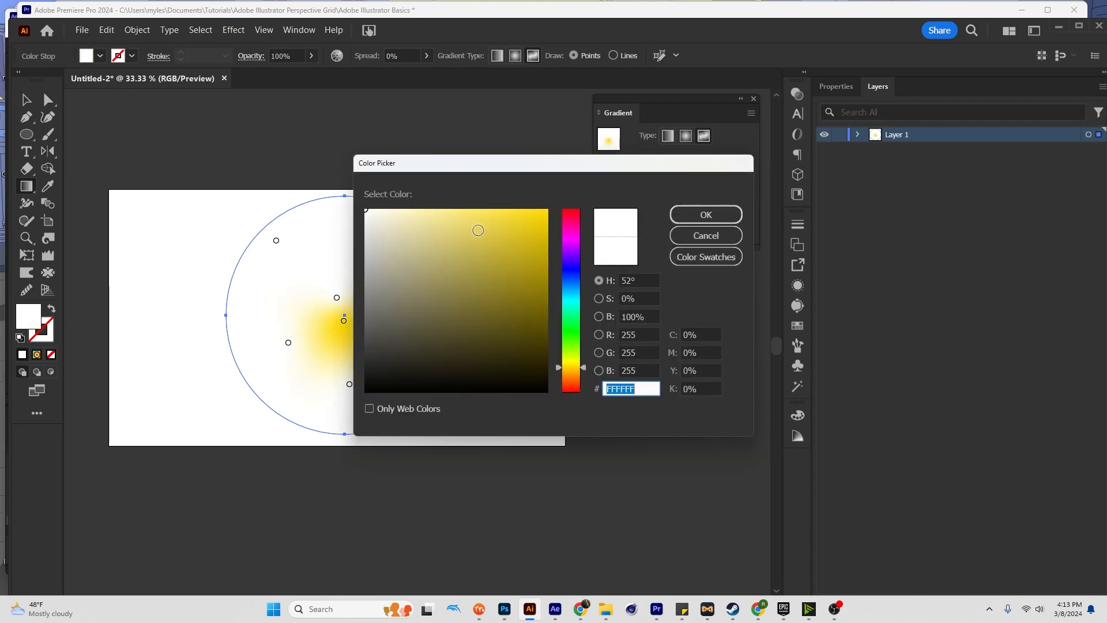
left_click(571, 211)
left_click(546, 211)
left_click(694, 216)
Recolour the freeform point in the circle's upper right bright green
left_click(404, 254)
double_click(32, 316)
left_click_drag(571, 339, 571, 323)
left_click(546, 211)
left_click(694, 216)
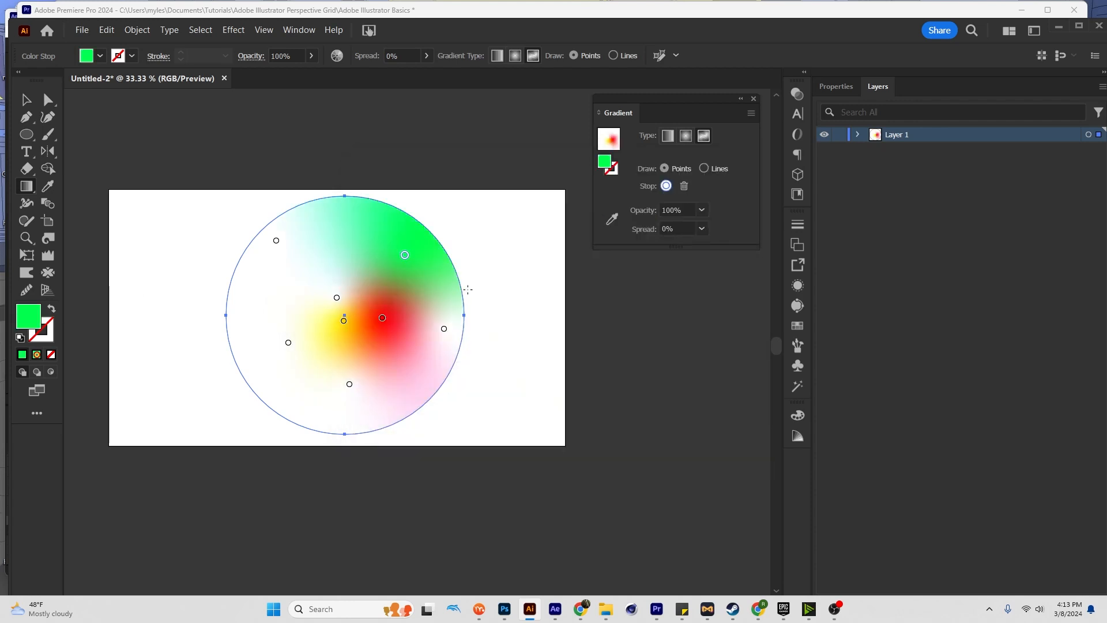
Recolour the freeform point near the circle's right edge blue 00A4FF
left_click(443, 329)
double_click(29, 317)
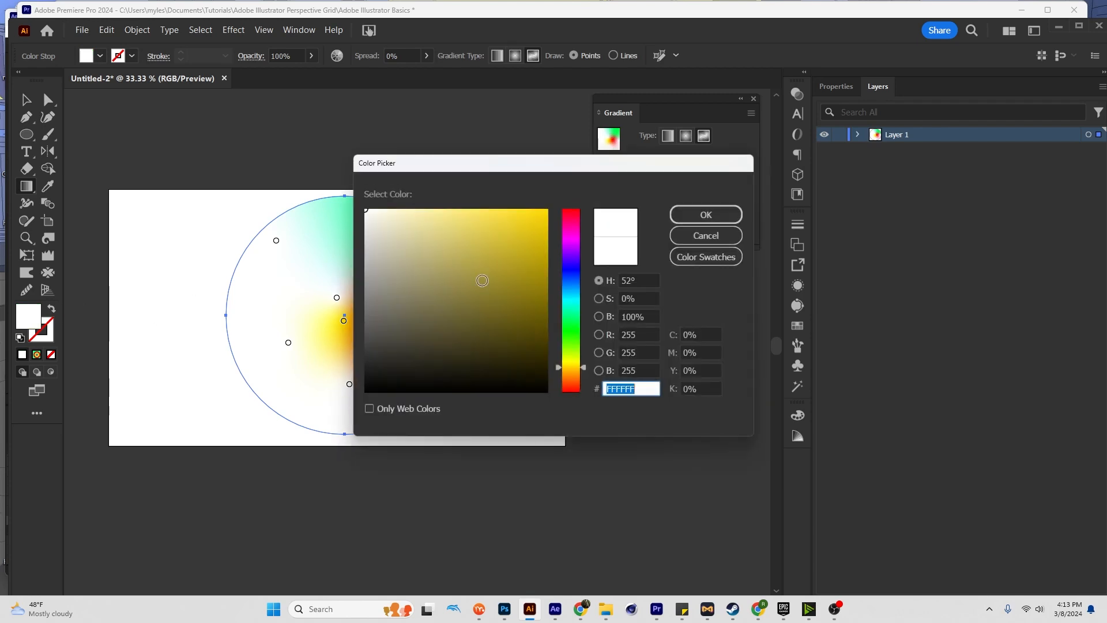
left_click_drag(572, 327, 571, 290)
left_click(546, 211)
left_click(695, 215)
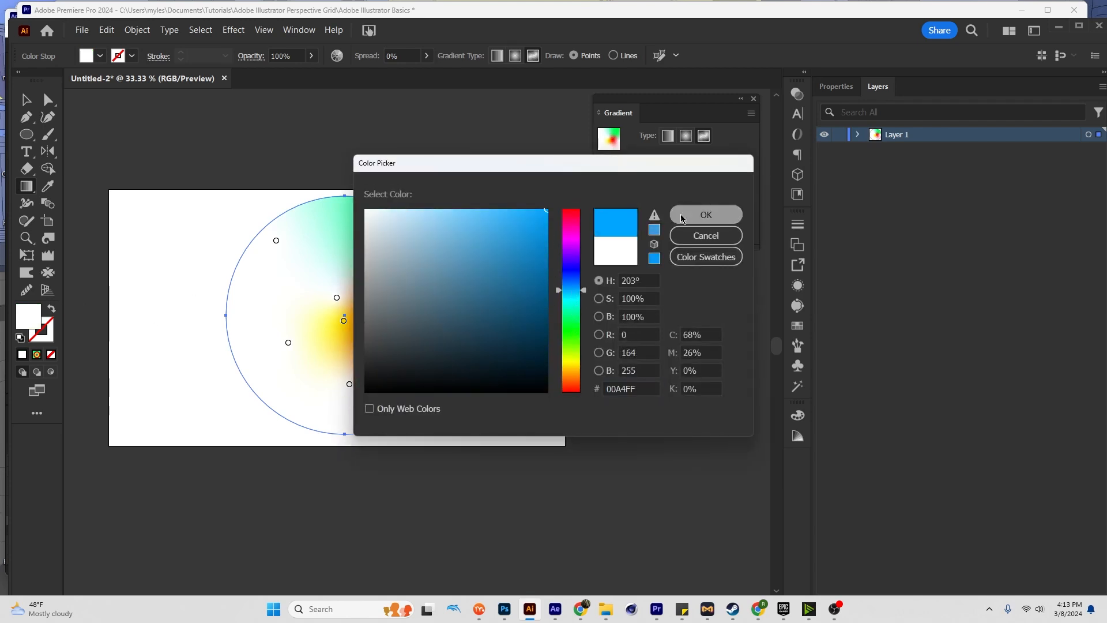
Recolour the freeform point below the centre magenta
left_click(349, 384)
double_click(29, 316)
left_click(572, 239)
left_click(546, 211)
left_click(694, 215)
Colour the remaining white points blue at the lower left, violet above the centre and lime green at the upper left
left_click(288, 342)
double_click(29, 316)
left_click(337, 297)
double_click(20, 316)
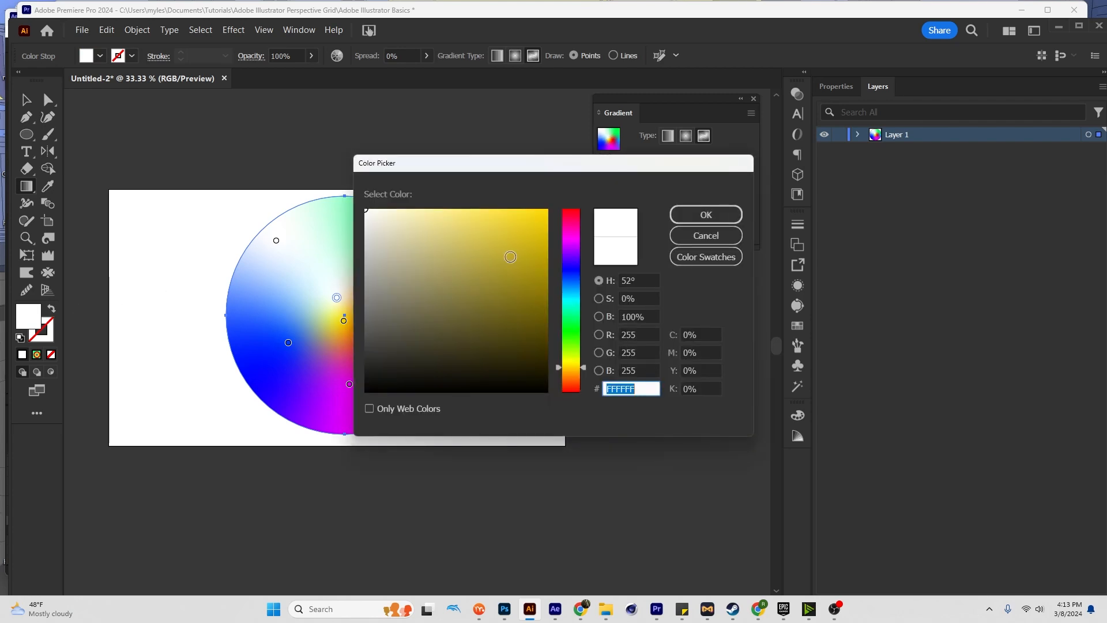
left_click_drag(572, 287, 575, 254)
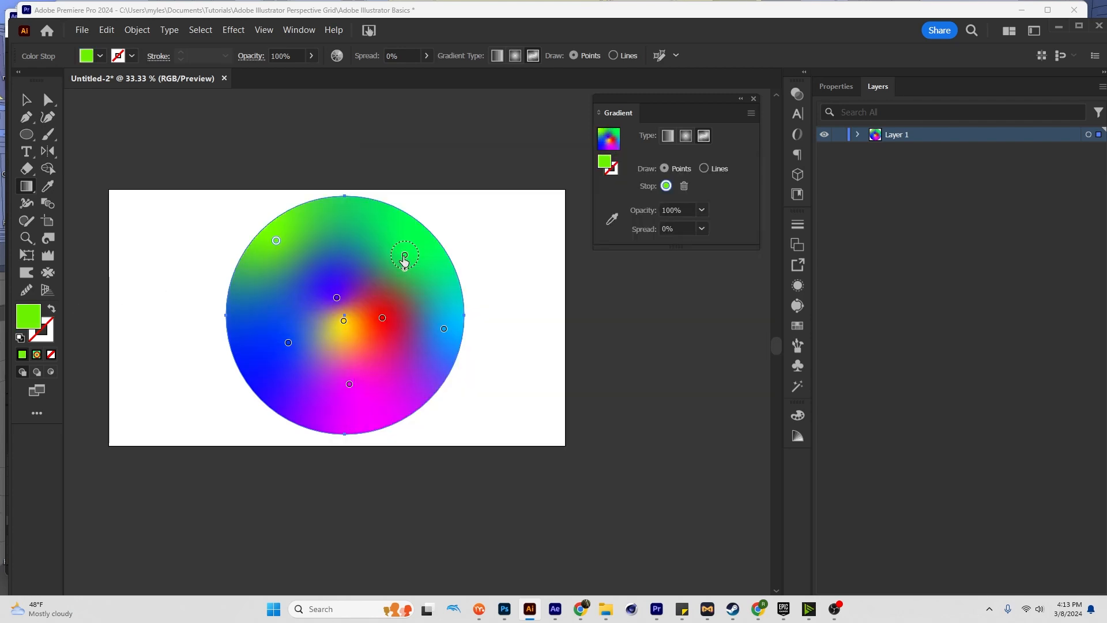
Move the green point below and left of the centre, and the yellow point right of the red one with 100% spread
left_click_drag(405, 258, 338, 362)
left_click(343, 321)
left_click_drag(342, 322, 406, 343)
left_click(405, 306)
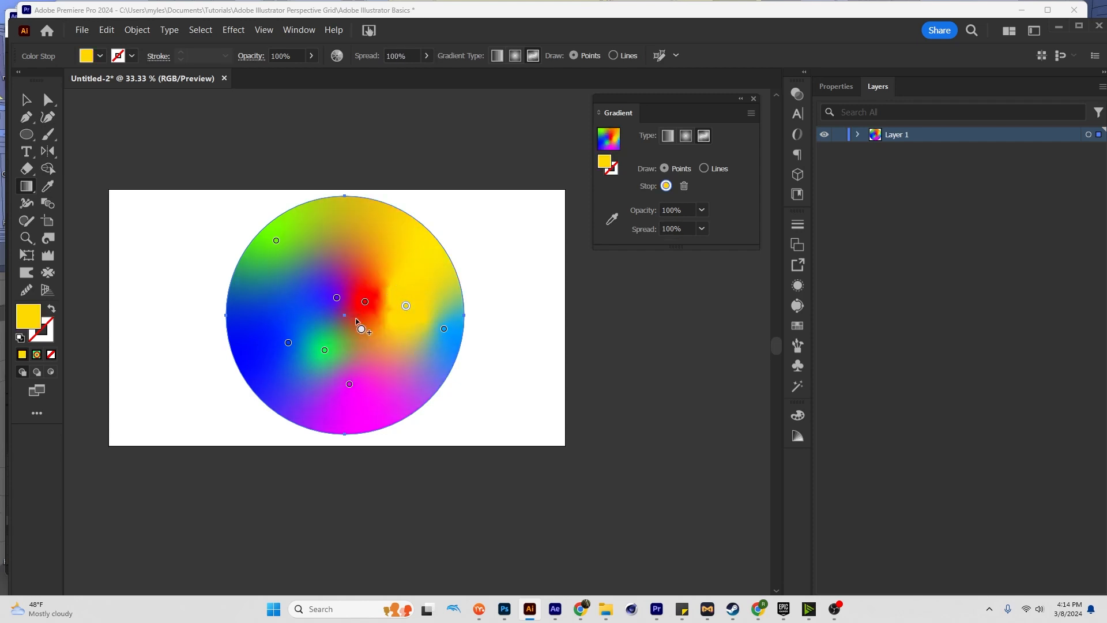
Move the violet point up and to the left, and reselect the circle with the Selection tool
left_click(336, 299)
left_click_drag(339, 316, 298, 285)
key("v")
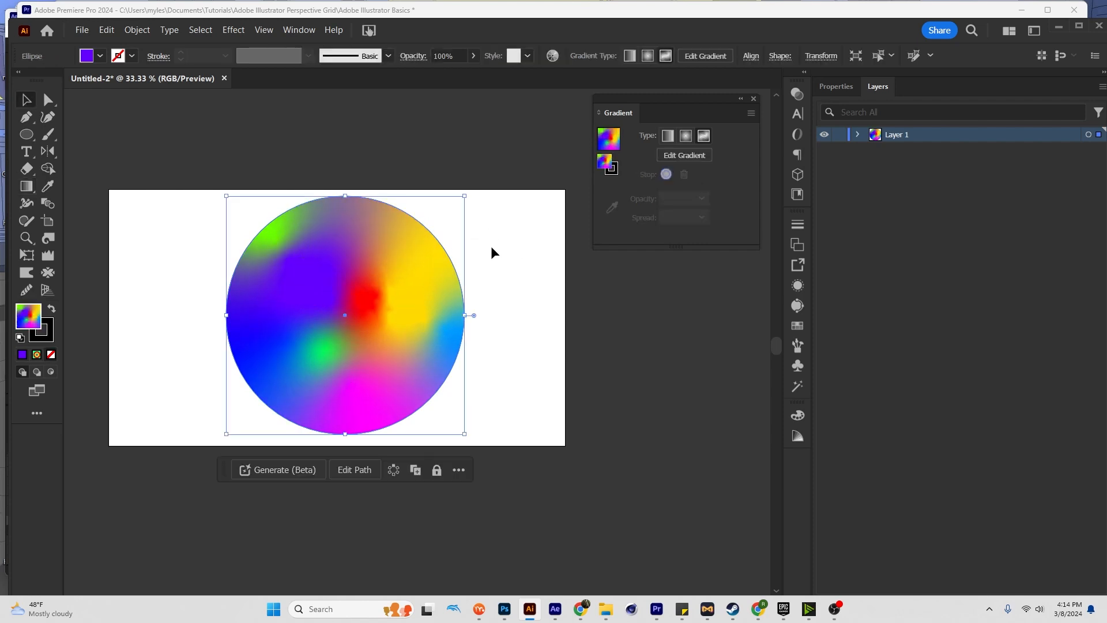
left_click(490, 245)
left_click(401, 252)
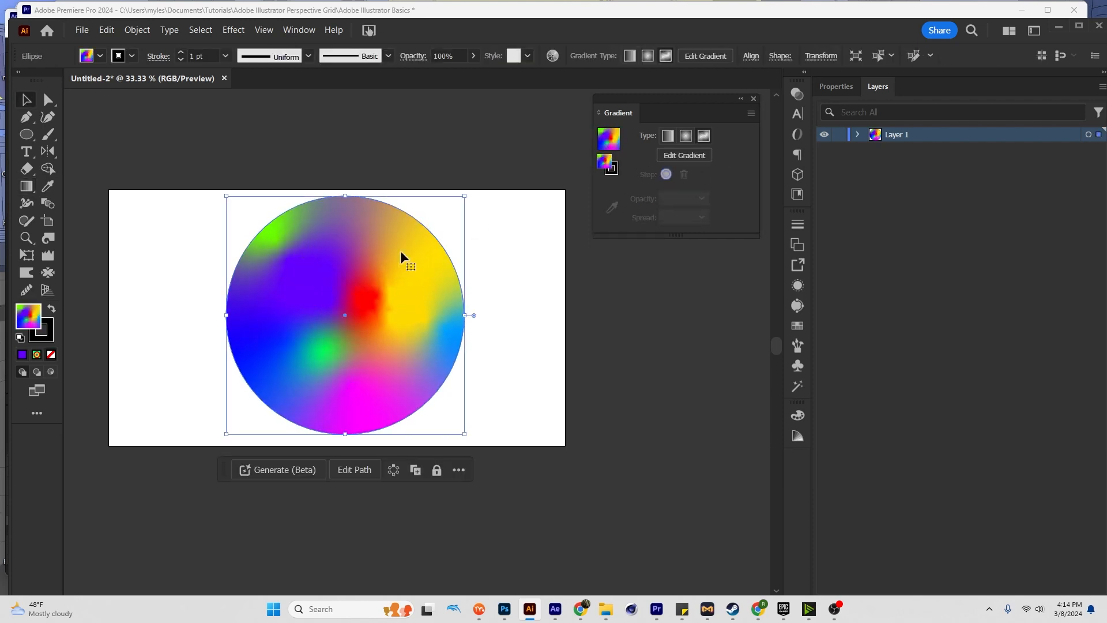
Replace the circle's freeform gradient with a solid cyan 00F3FF fill
left_click(22, 355)
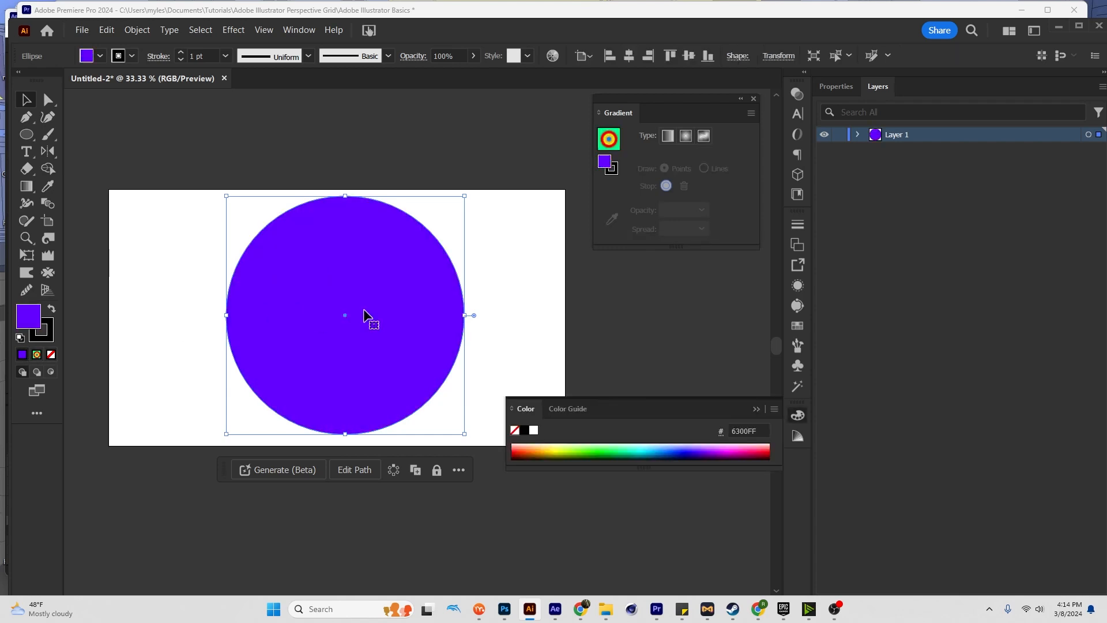
double_click(30, 314)
left_click_drag(569, 275, 572, 299)
key("Return")
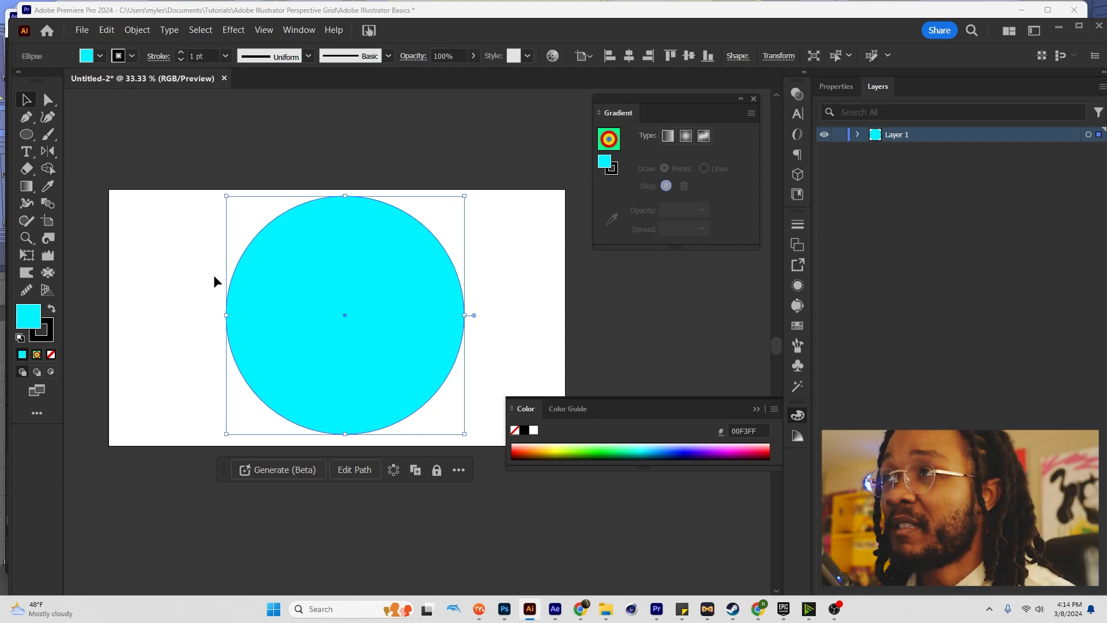
Toggle the circle's bounding box off and back on, and undo a trial move of the circle
key("ctrl+shift+b")
key("ctrl+shift+b")
key("ctrl+shift+b")
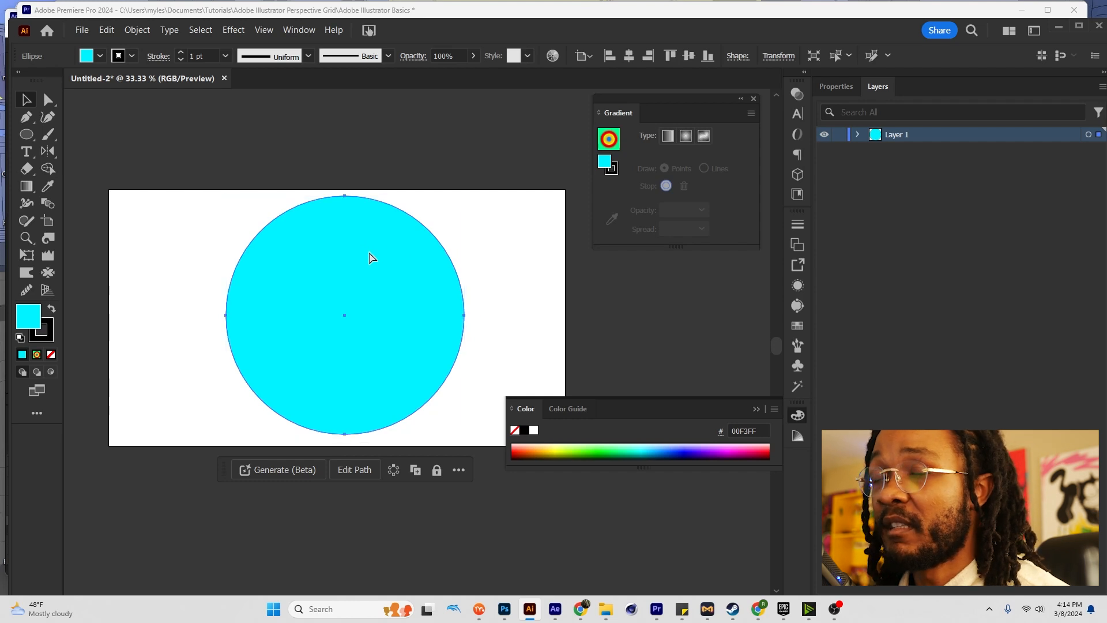
key("ctrl+shift+b")
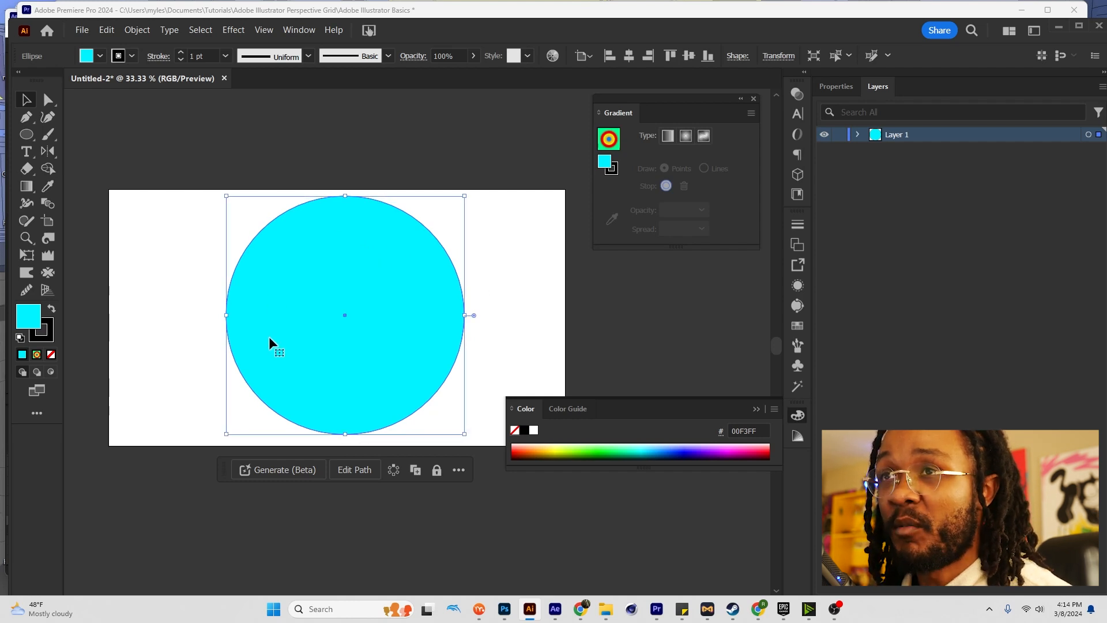
key("ctrl+shift+b")
key("ctrl+shift+b")
left_click_drag(281, 330, 333, 337)
key("ctrl+z")
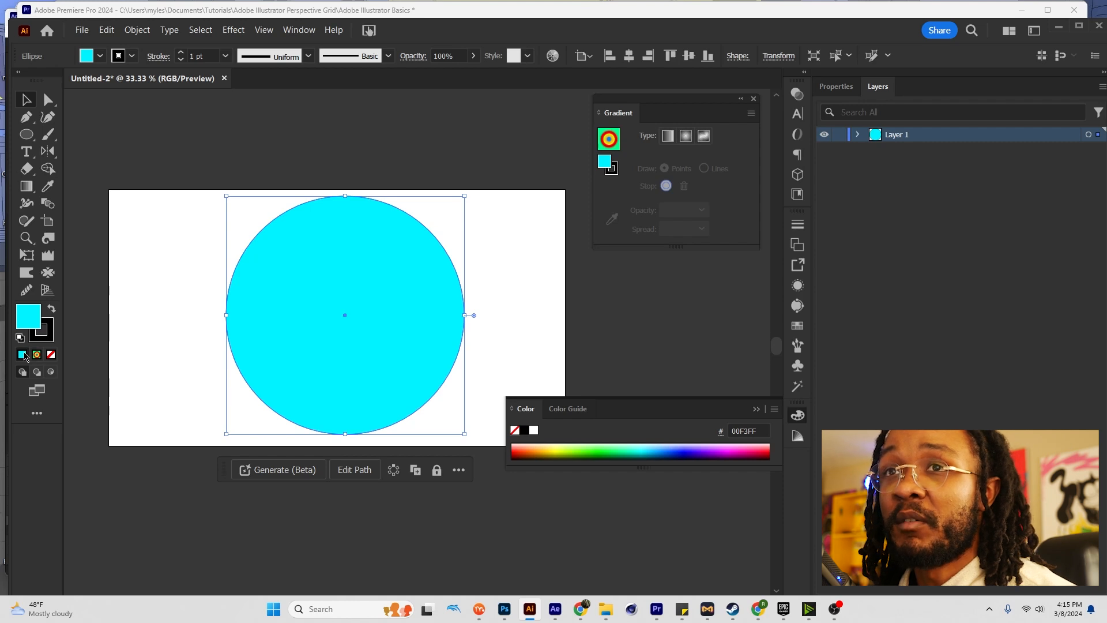
Apply a linear gradient to the circle and remove its orange, yellow and red stops
left_click(668, 136)
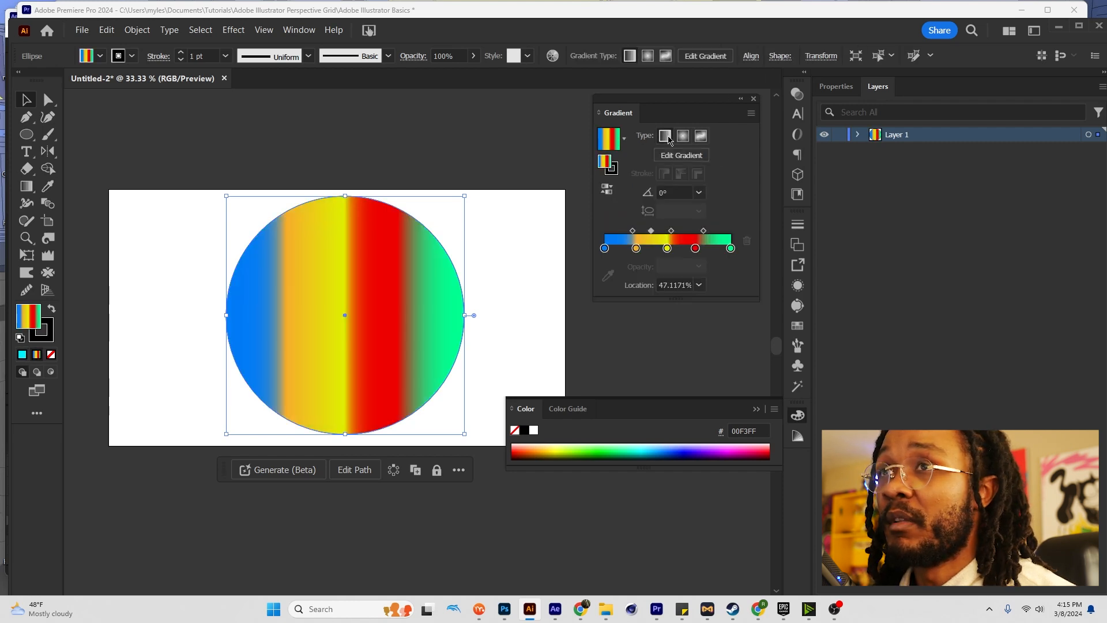
left_click(667, 250)
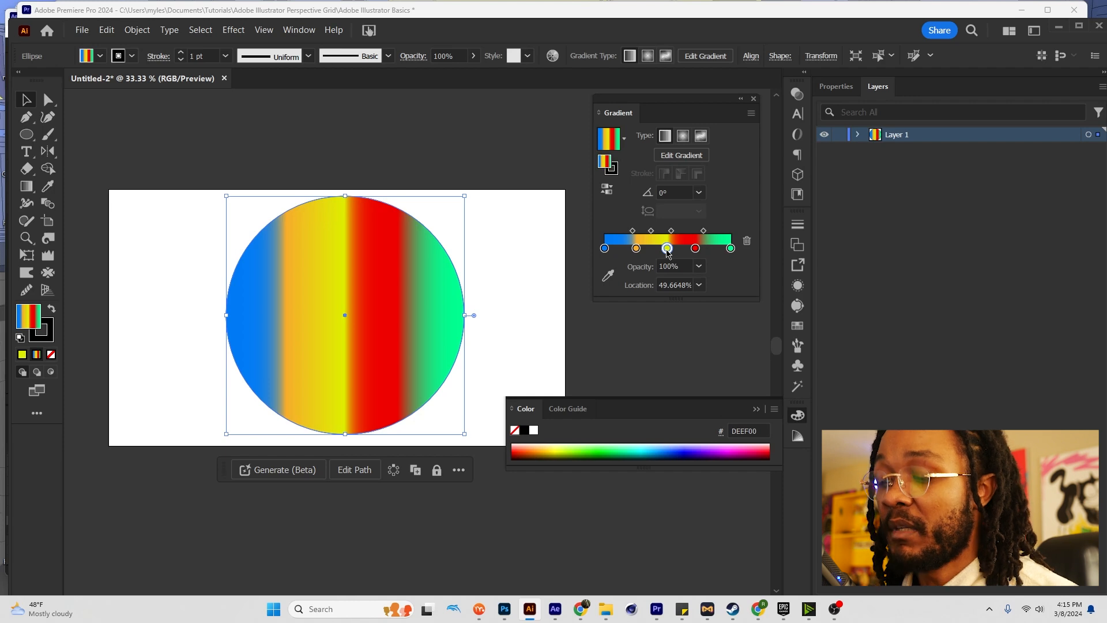
left_click(730, 248)
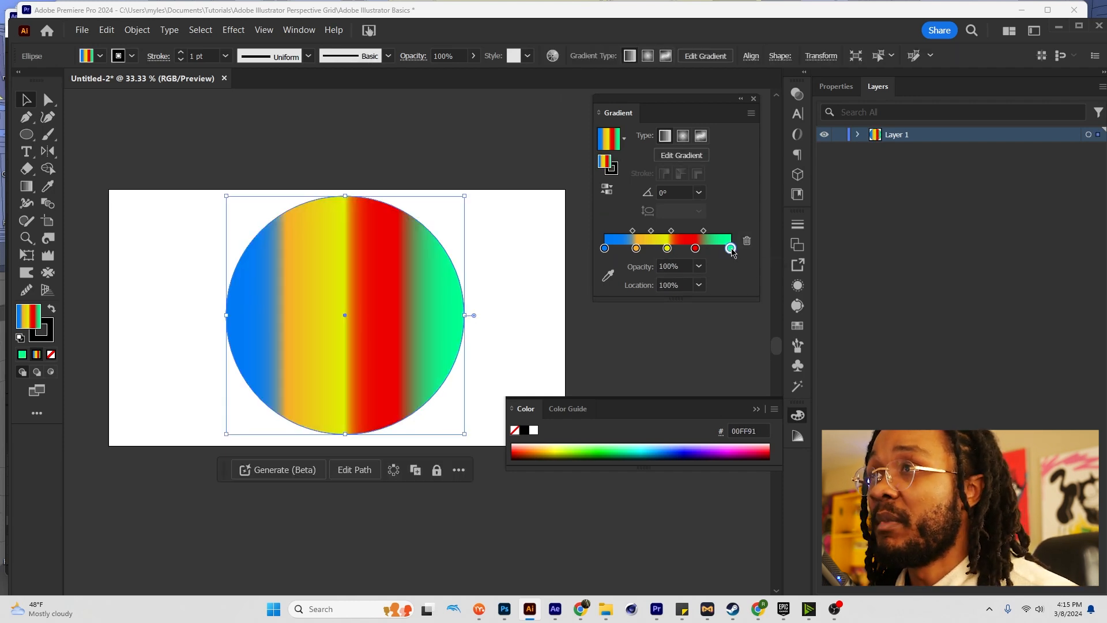
left_click(696, 248)
left_click(747, 240)
left_click(747, 240)
left_click(746, 240)
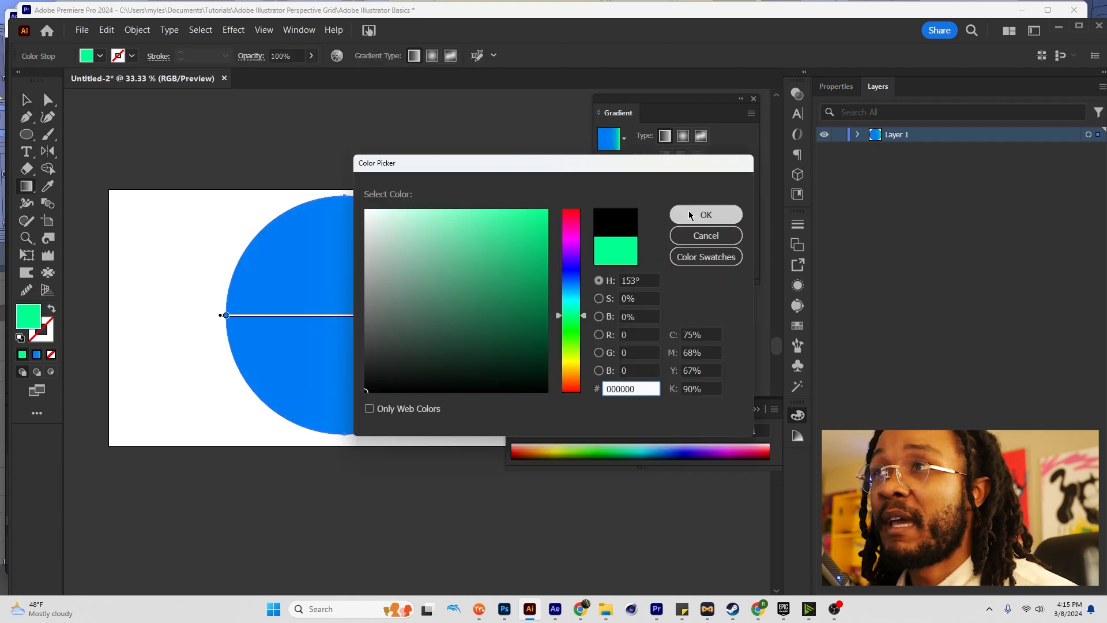
Recolour the linear gradient's stops from white FFFFFF to black 000000 and move the midpoint close to the circle's centre
left_click(690, 213)
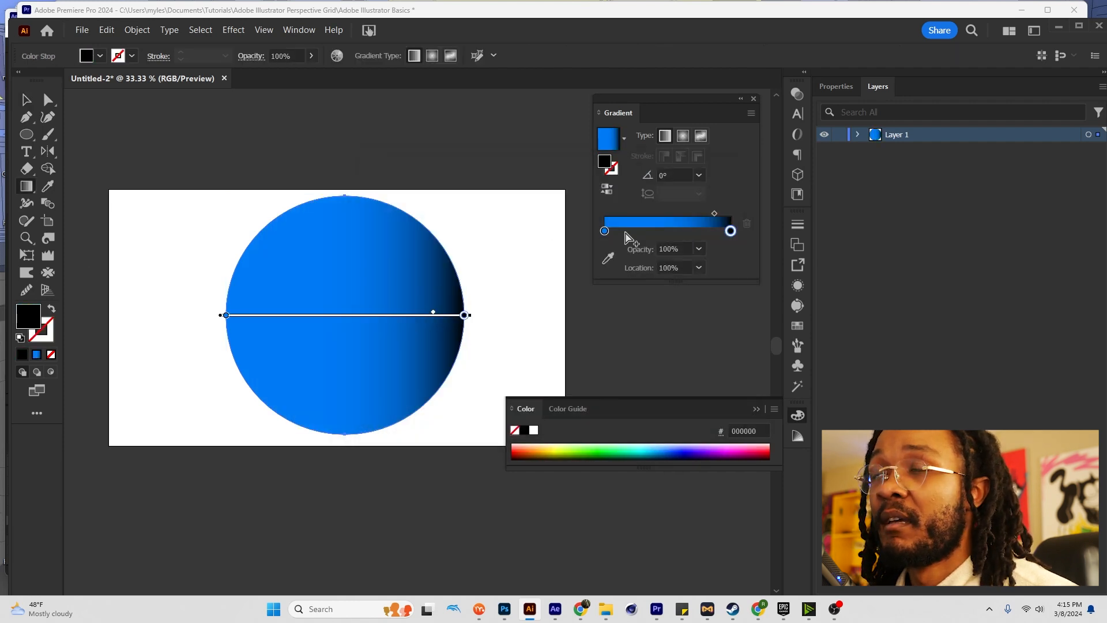
left_click(604, 230)
double_click(27, 318)
left_click_drag(398, 242, 356, 211)
left_click(707, 209)
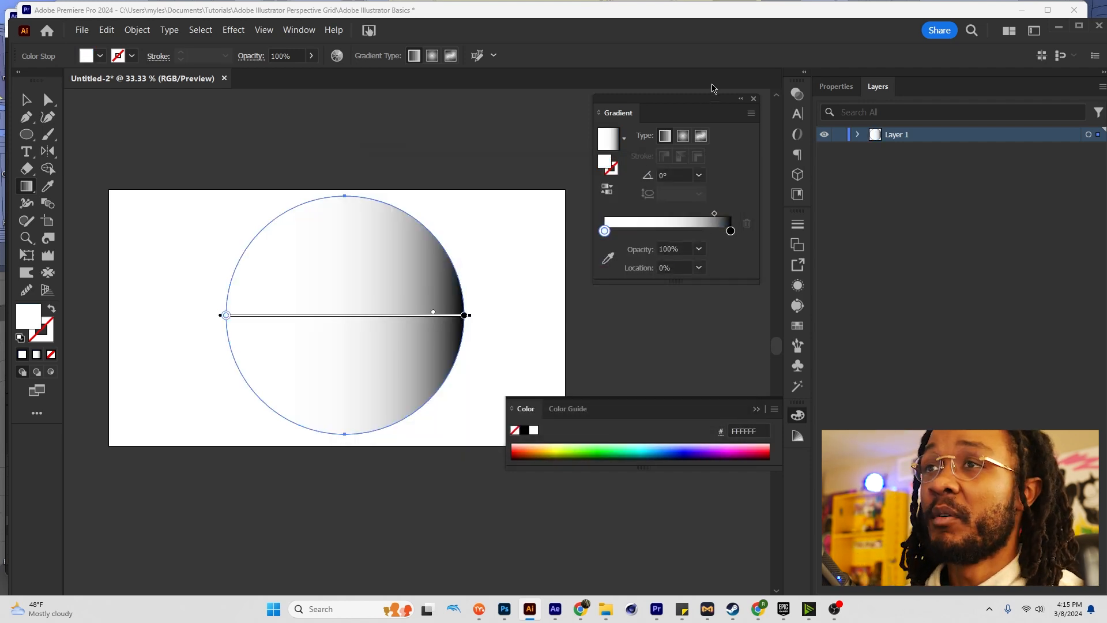
left_click_drag(434, 314, 357, 315)
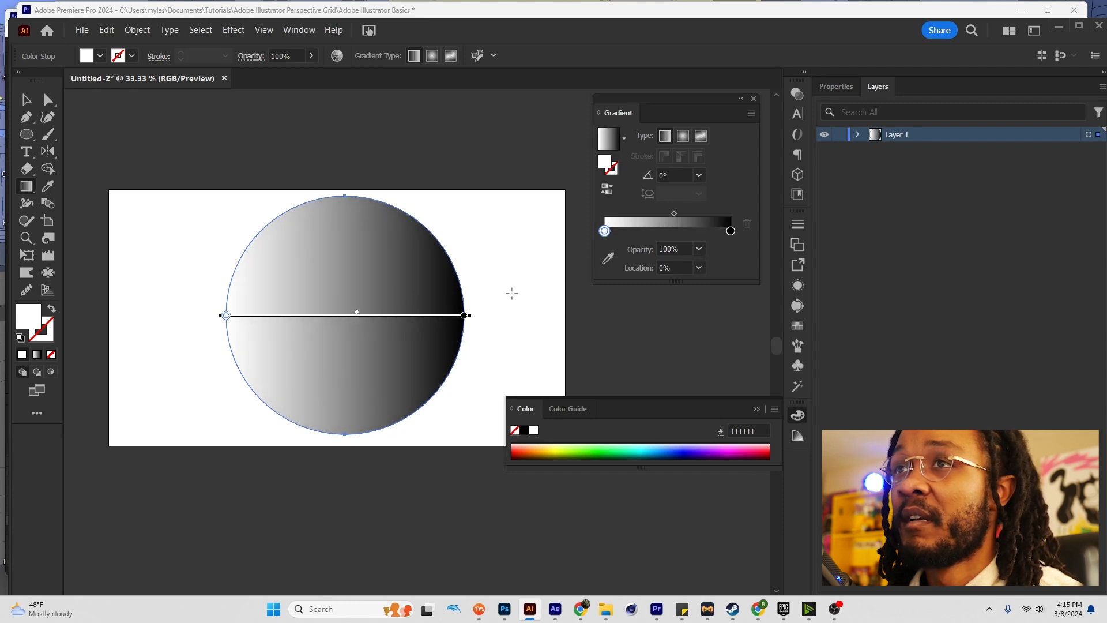
Apply a Grain texture effect to the gradient circle with intensity 63, contrast 75 and grain type Stippled
left_click(233, 31)
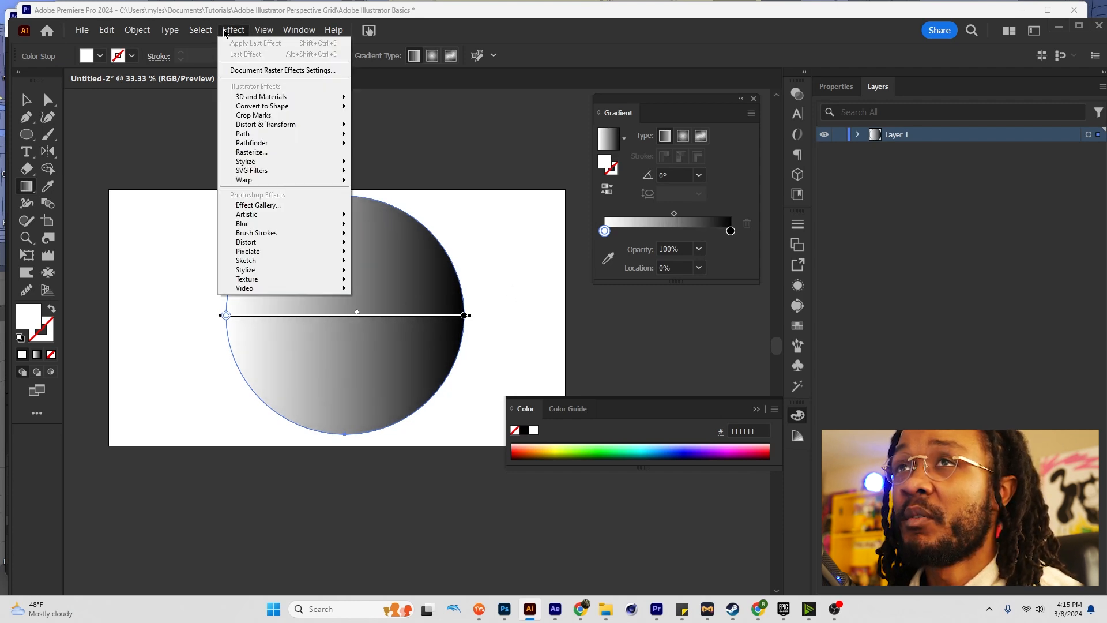
left_click(225, 32)
left_click(225, 33)
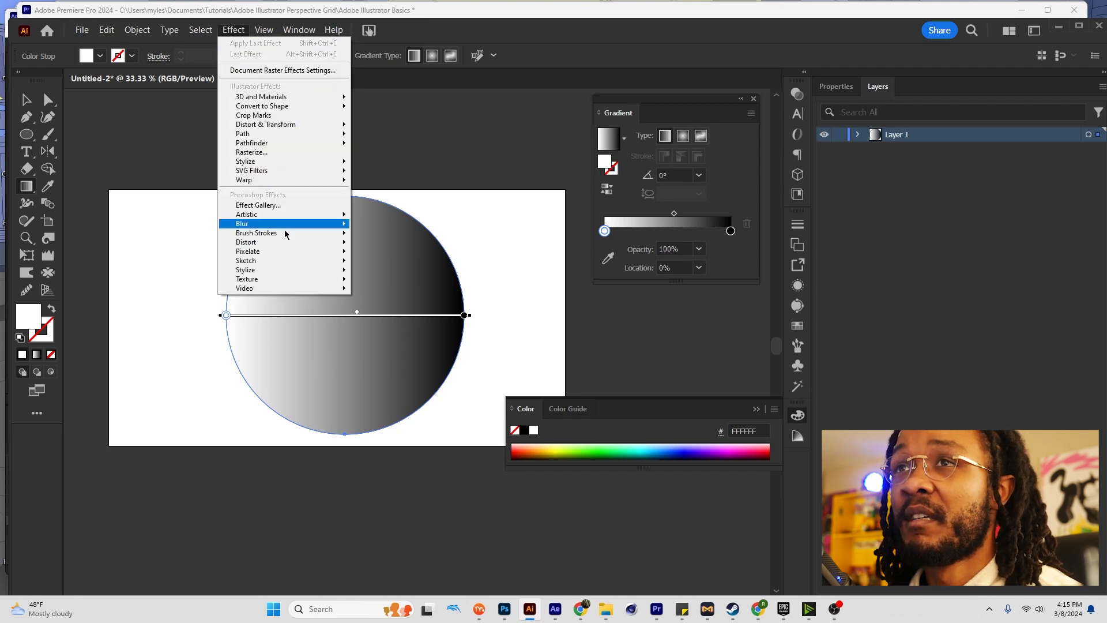
mouse_move(299, 283)
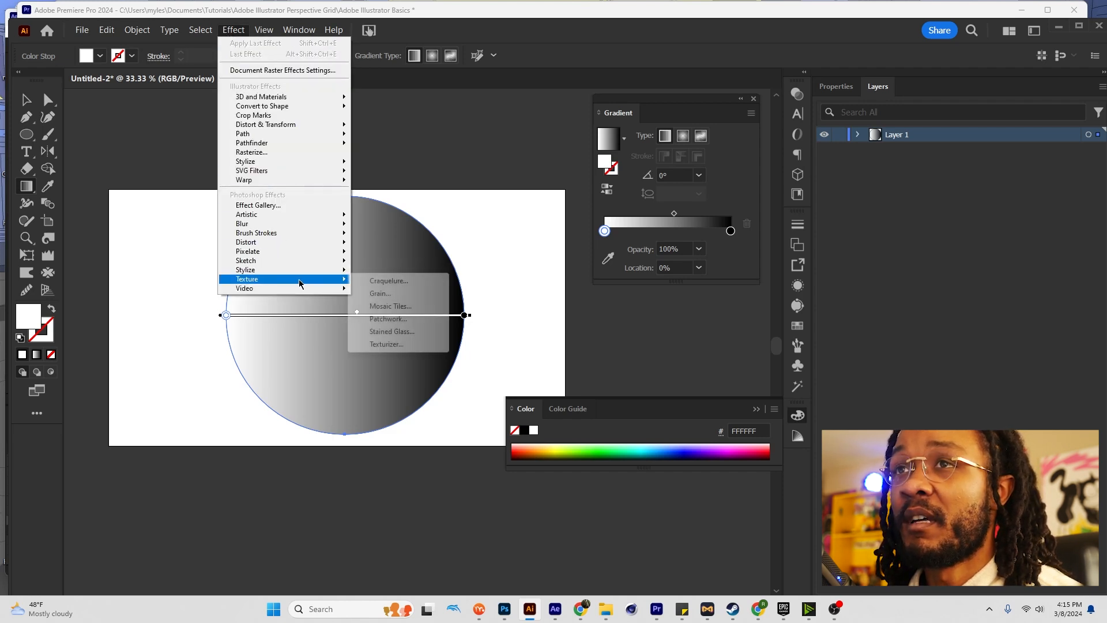
left_click(385, 292)
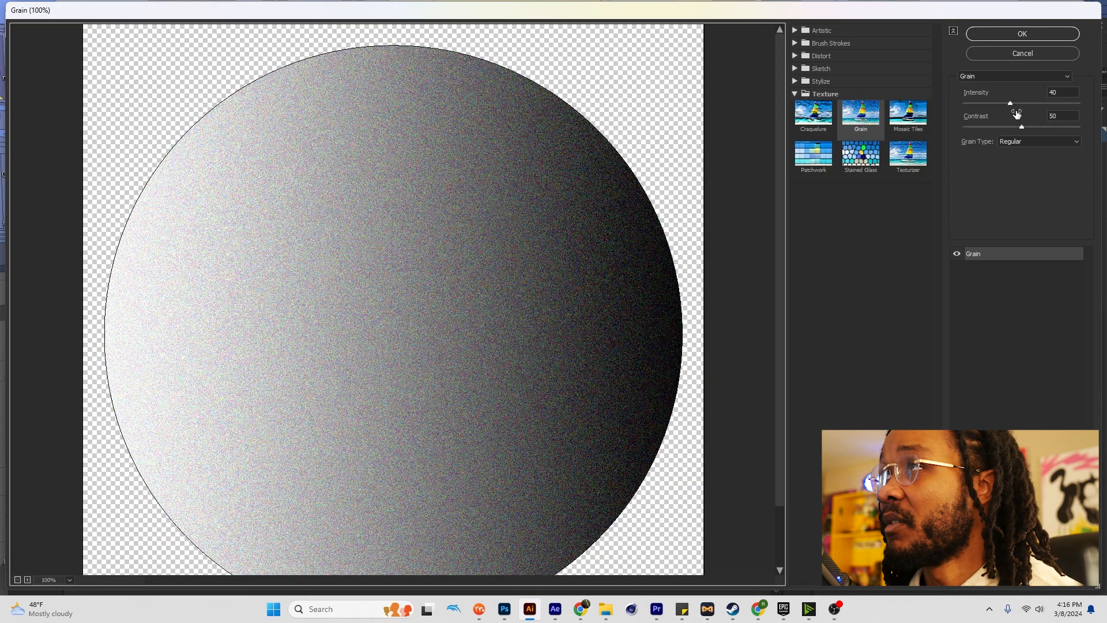
left_click_drag(1024, 102, 1050, 127)
left_click(1034, 127)
left_click(1034, 142)
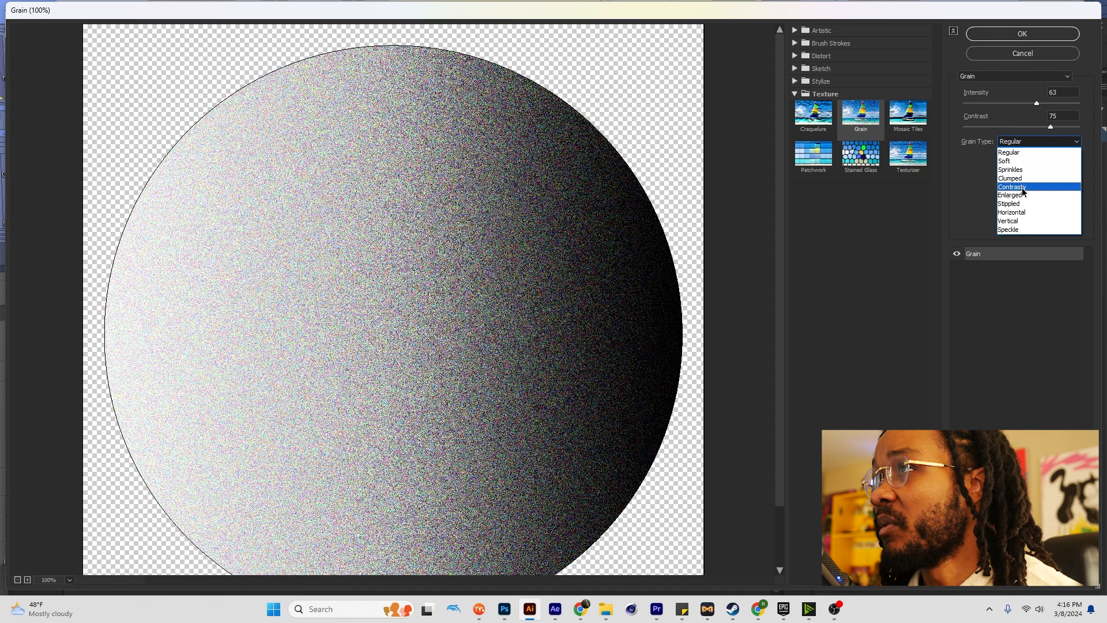
left_click(1023, 205)
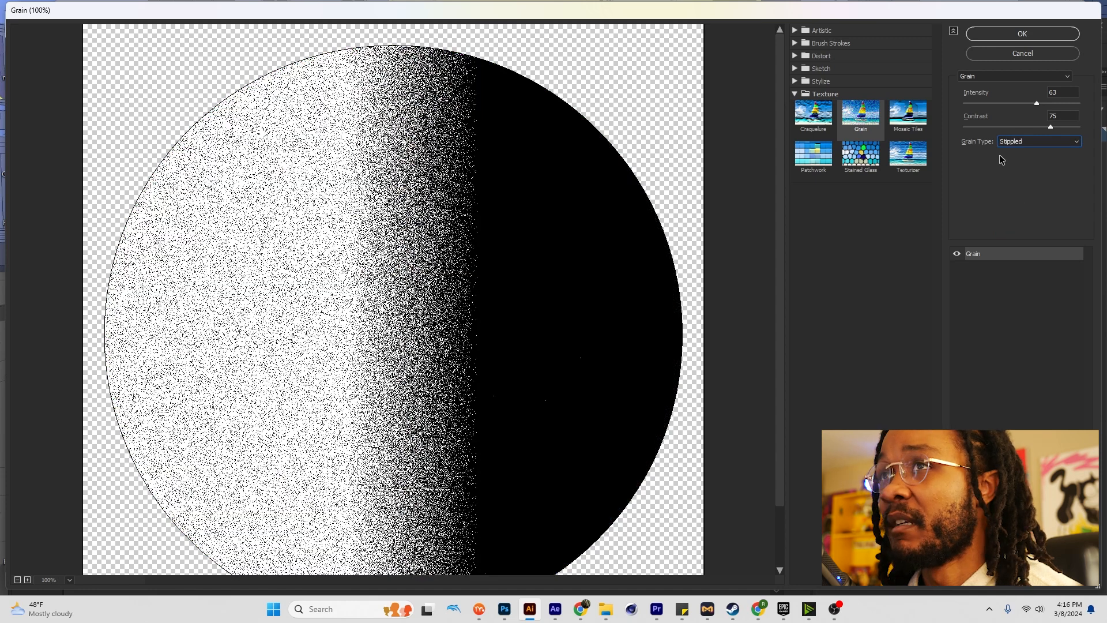
left_click(1022, 33)
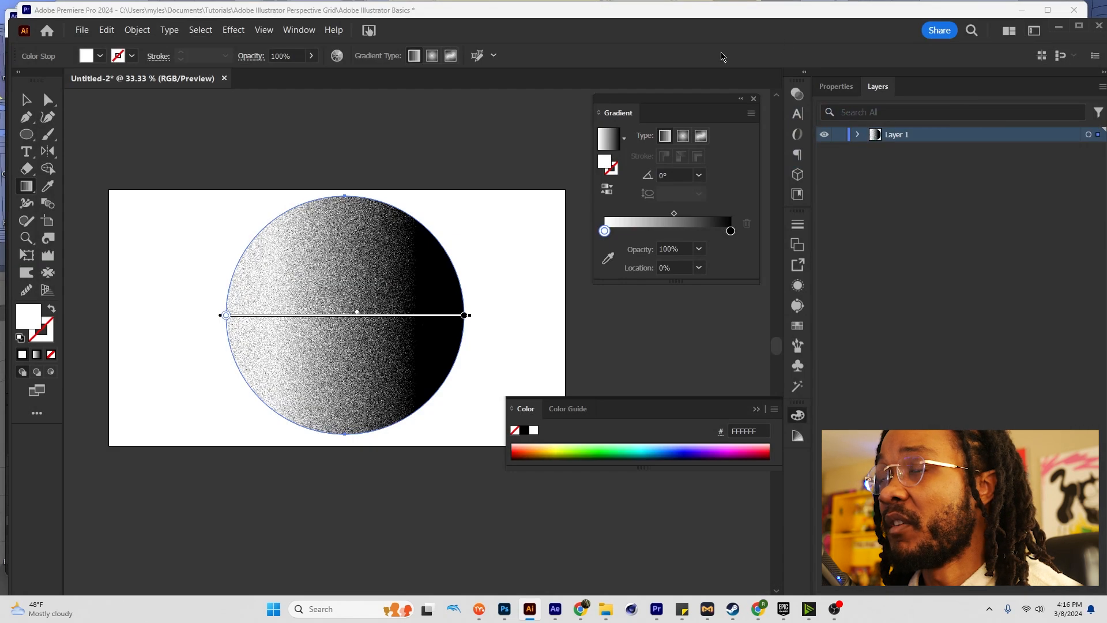
Lower the white gradient stop's opacity to 13% and deselect the circle
left_click(257, 61)
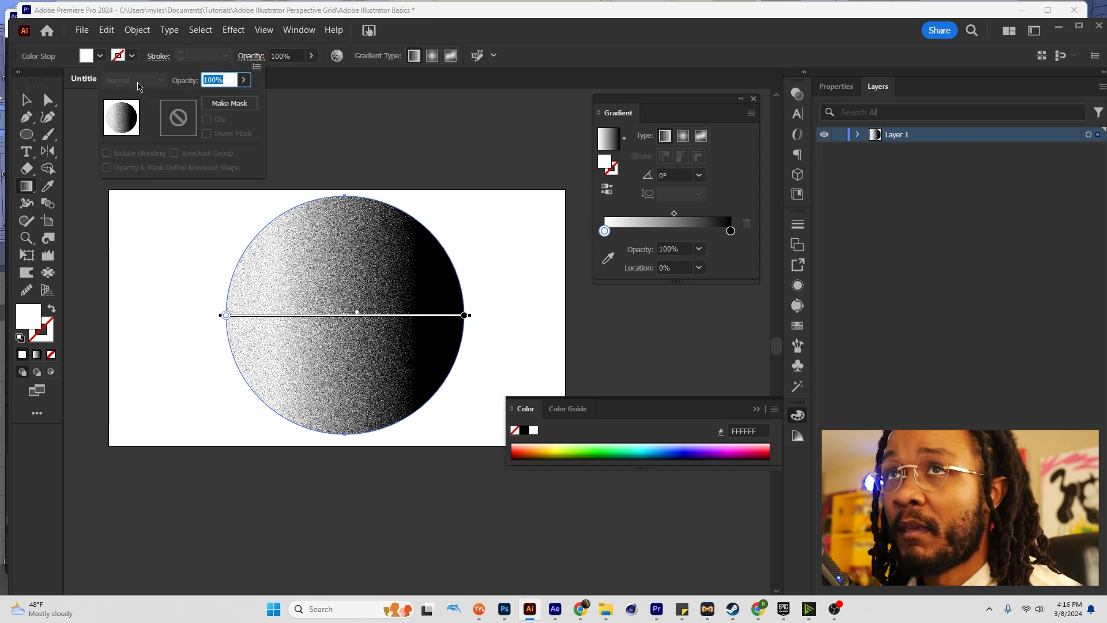
left_click(243, 80)
left_click_drag(231, 102, 194, 95)
left_click(373, 144)
left_click(382, 148)
key("v")
left_click(383, 149)
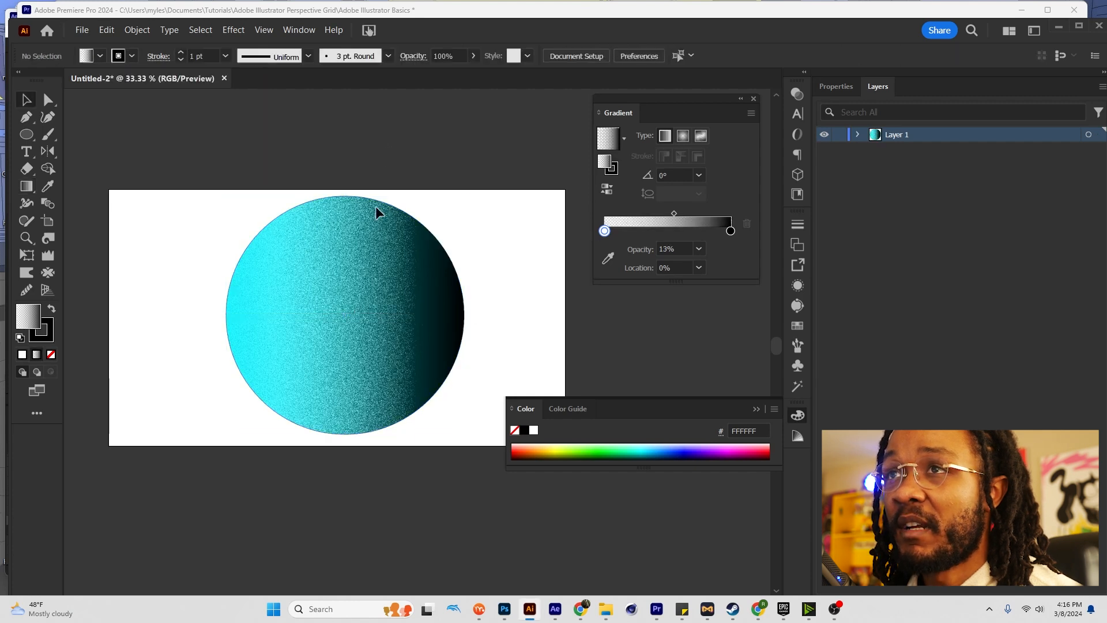
Recolour the cyan circle beneath the grain gradient to green 00FF48
left_click(858, 135)
left_click(946, 166)
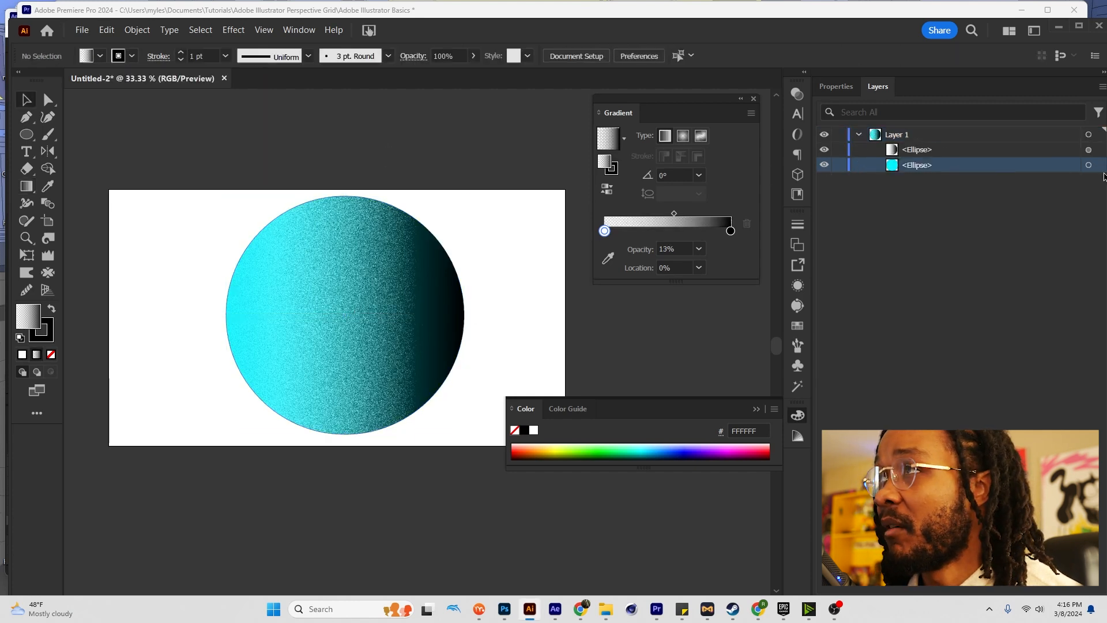
left_click(1088, 166)
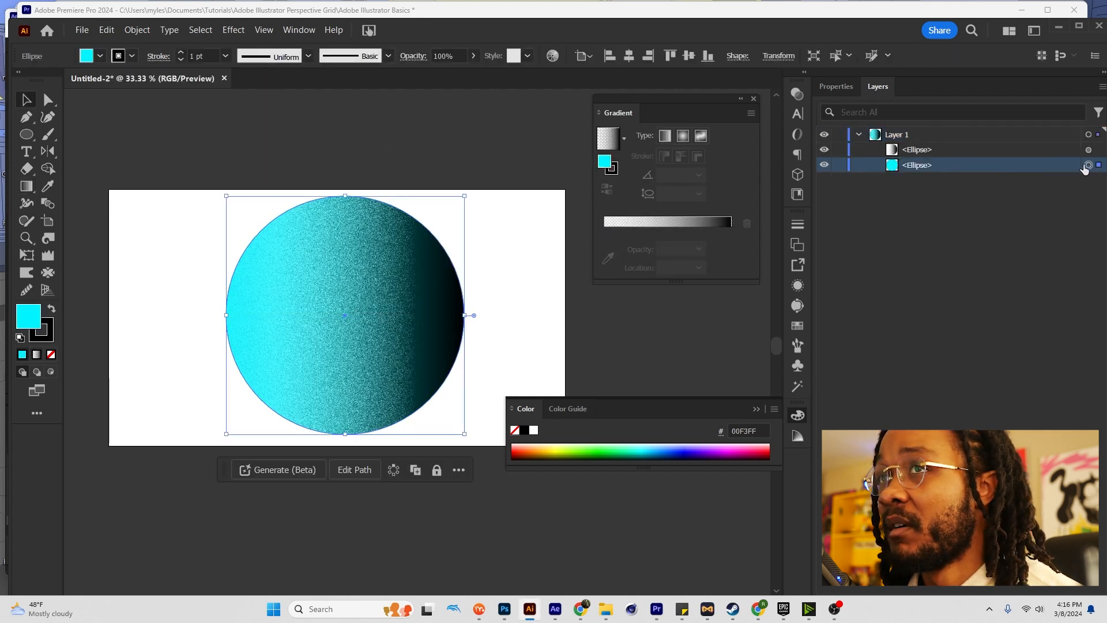
double_click(29, 319)
left_click_drag(511, 163, 598, 150)
left_click_drag(670, 236, 666, 314)
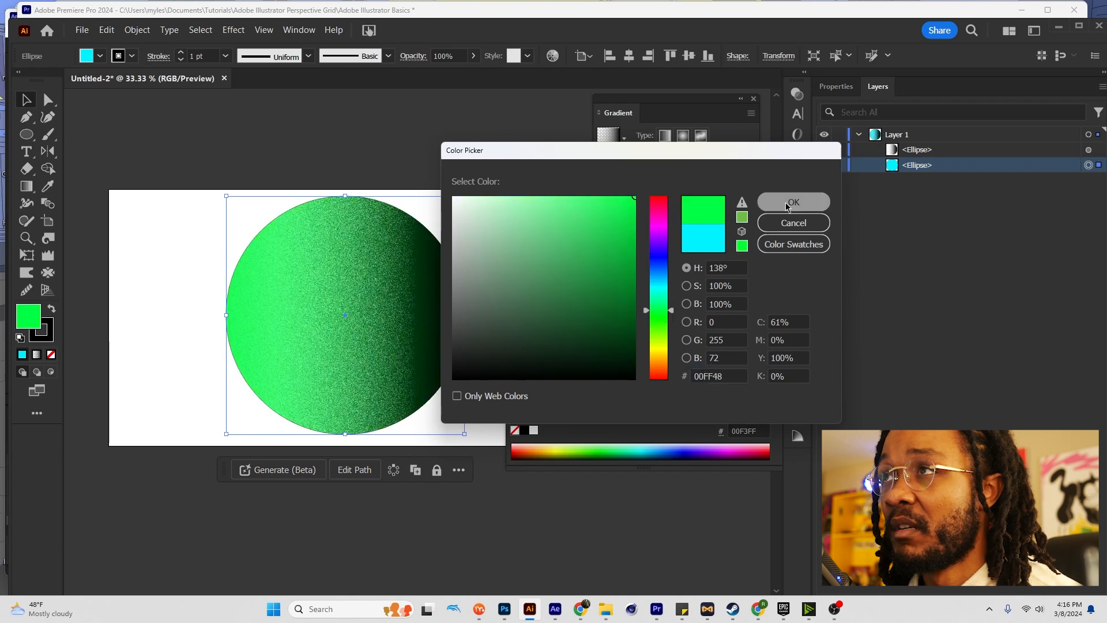
left_click(787, 202)
Change the upper grain circle's gradient to radial and move its midpoint to about 66%
left_click(1088, 149)
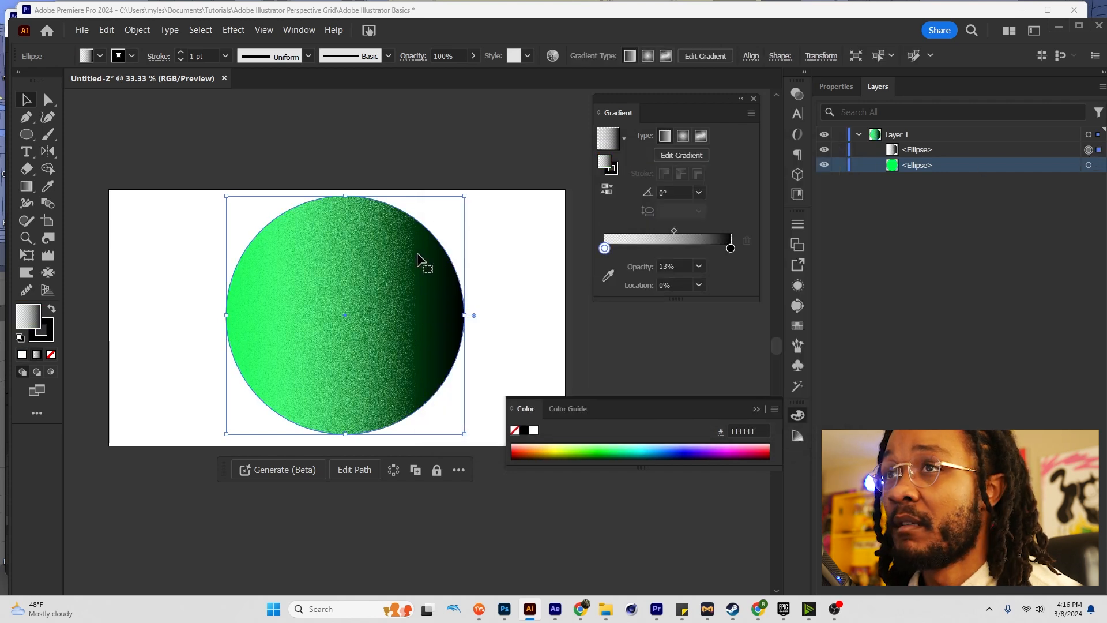
left_click(683, 135)
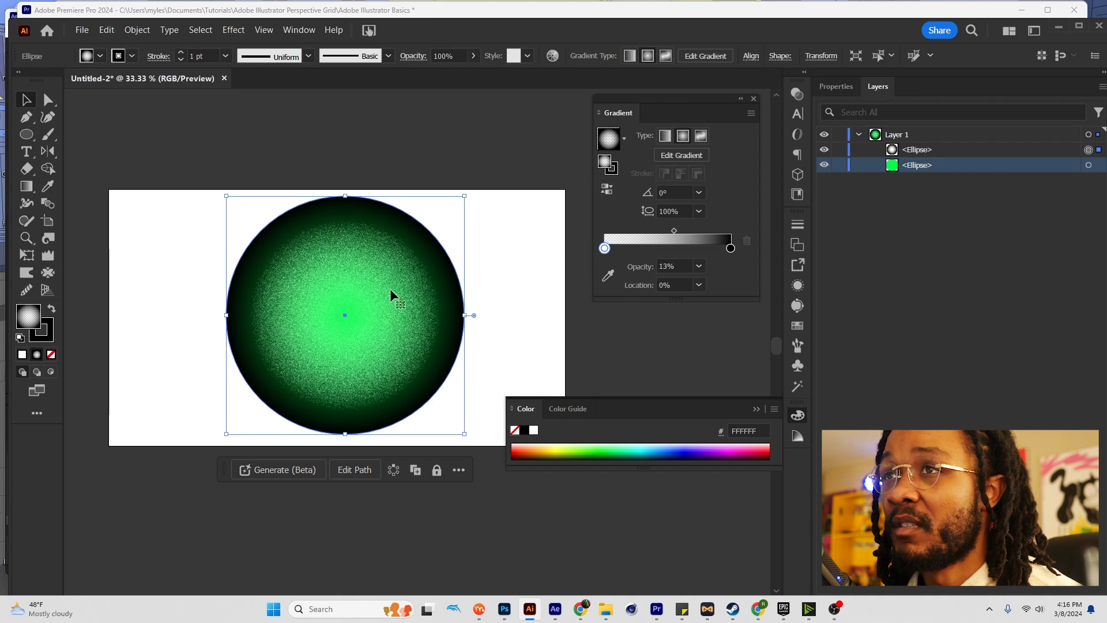
mouse_move(673, 230)
left_mouse_down()
mouse_move(657, 231)
mouse_move(688, 231)
left_mouse_up()
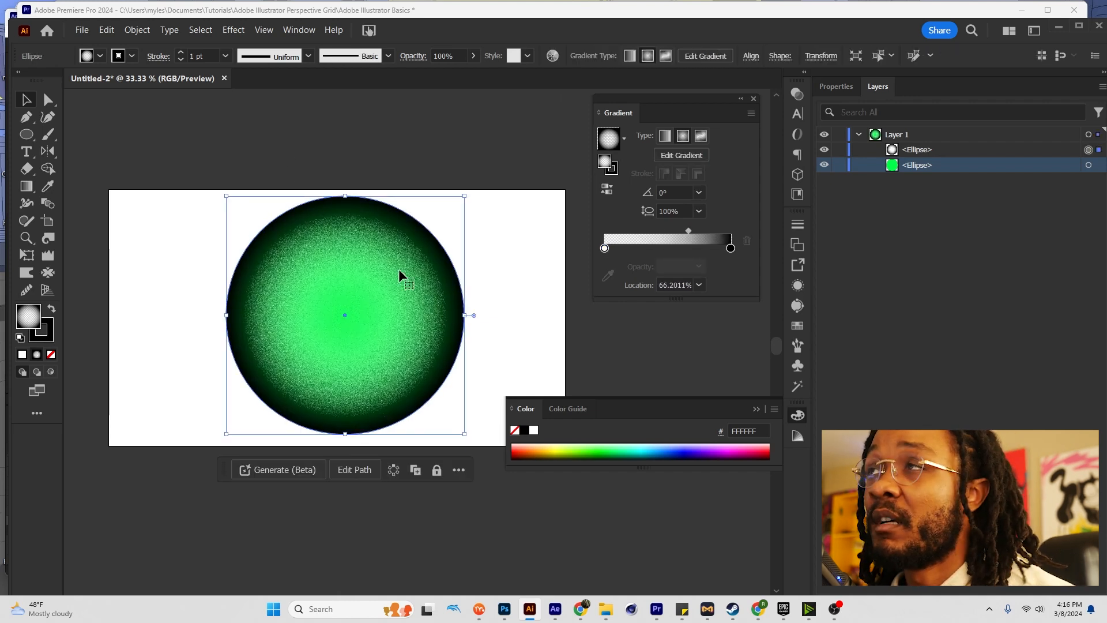
Give the green lower circle a freeform gradient with four colour points spread across it
left_click(1051, 151)
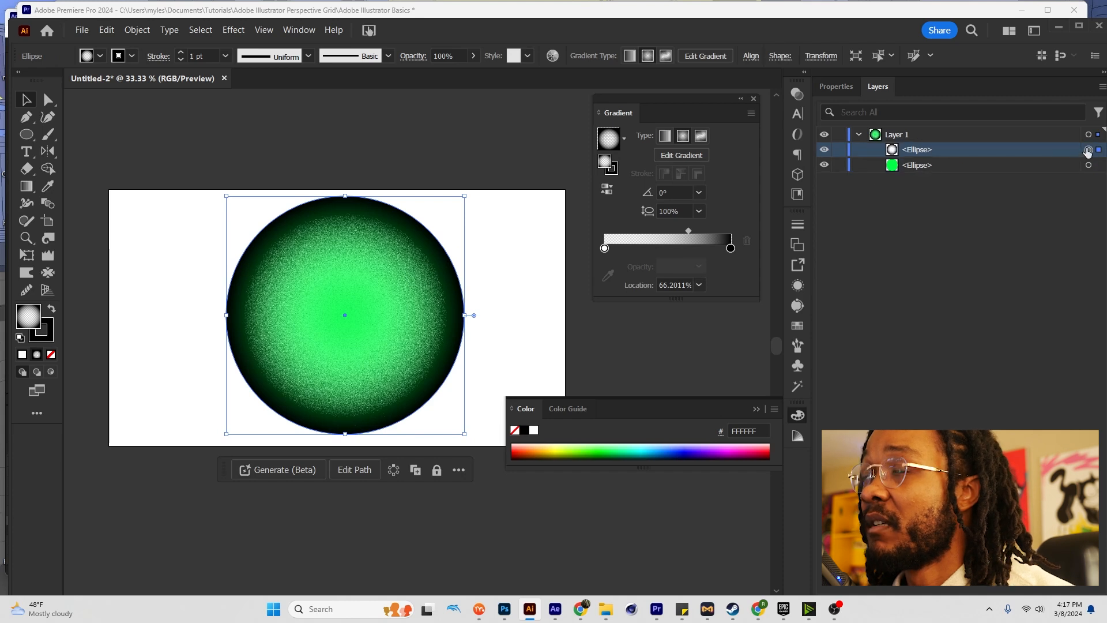
left_click(1088, 165)
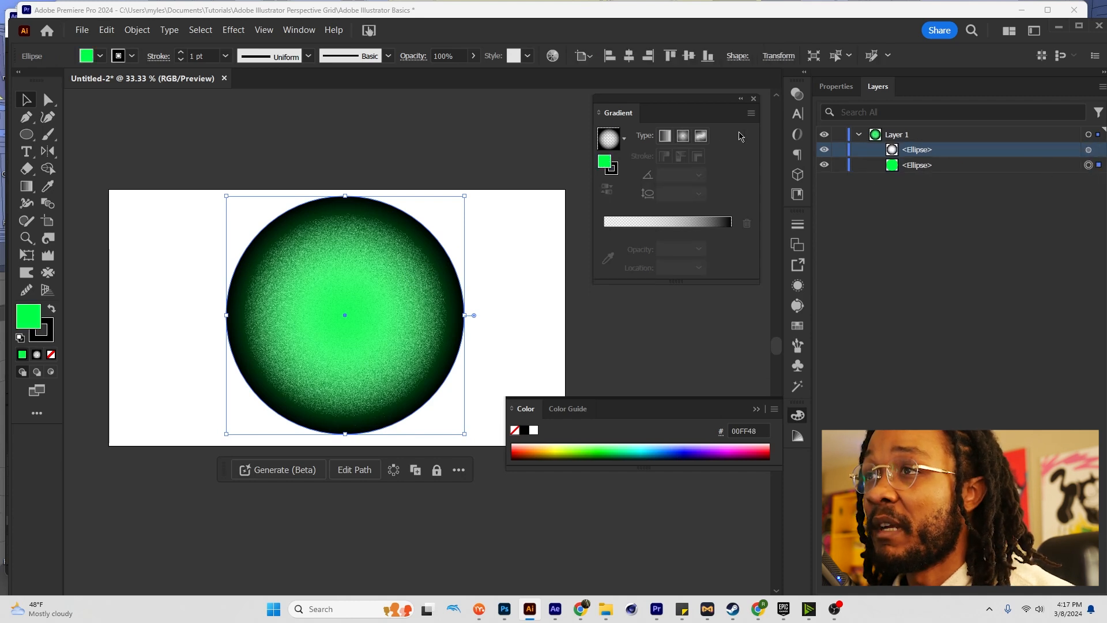
left_click(687, 139)
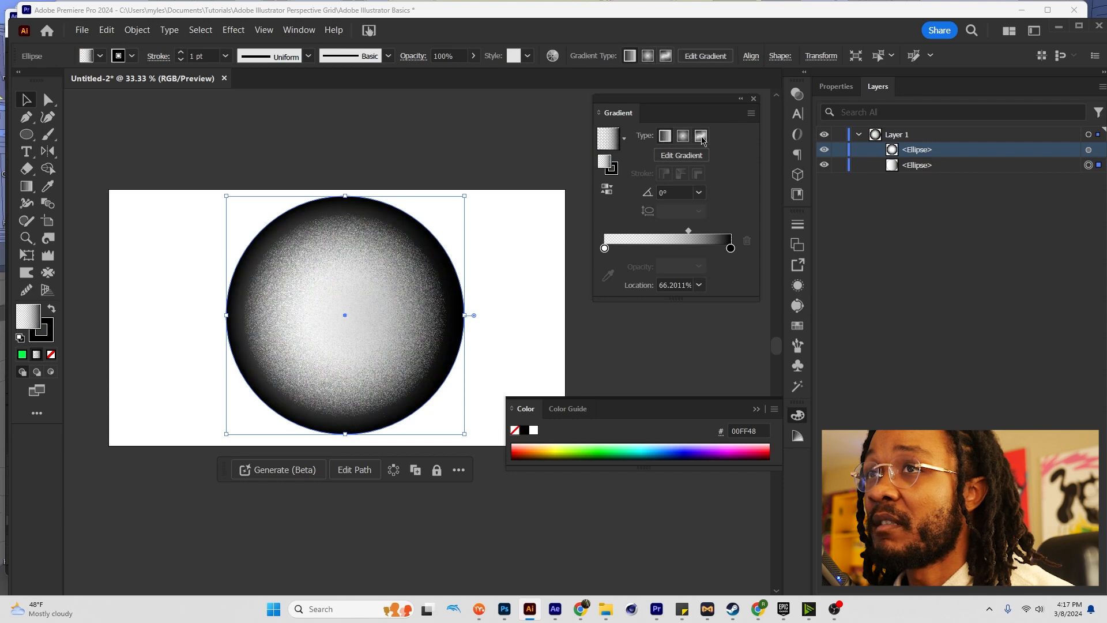
left_click(702, 140)
left_click(394, 395)
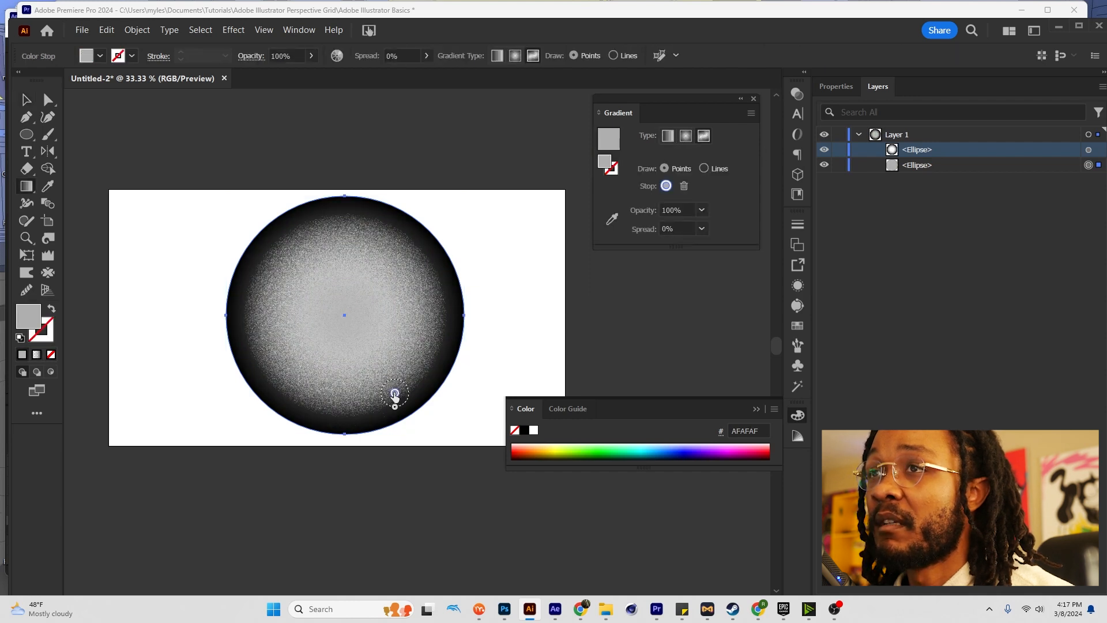
left_click(317, 307)
left_click(372, 262)
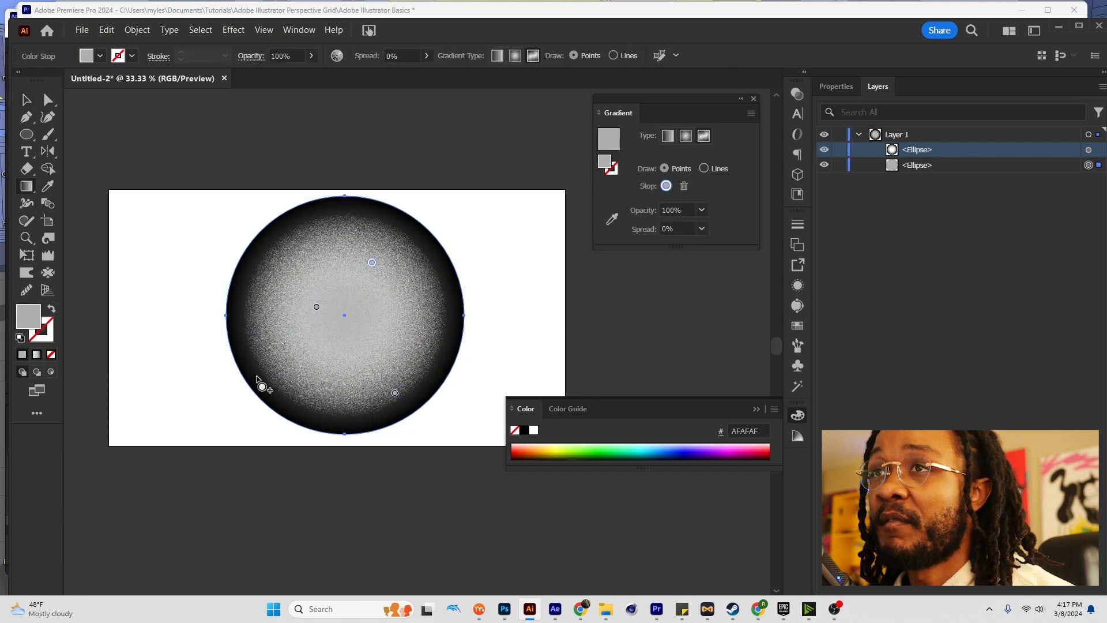
left_click(301, 362)
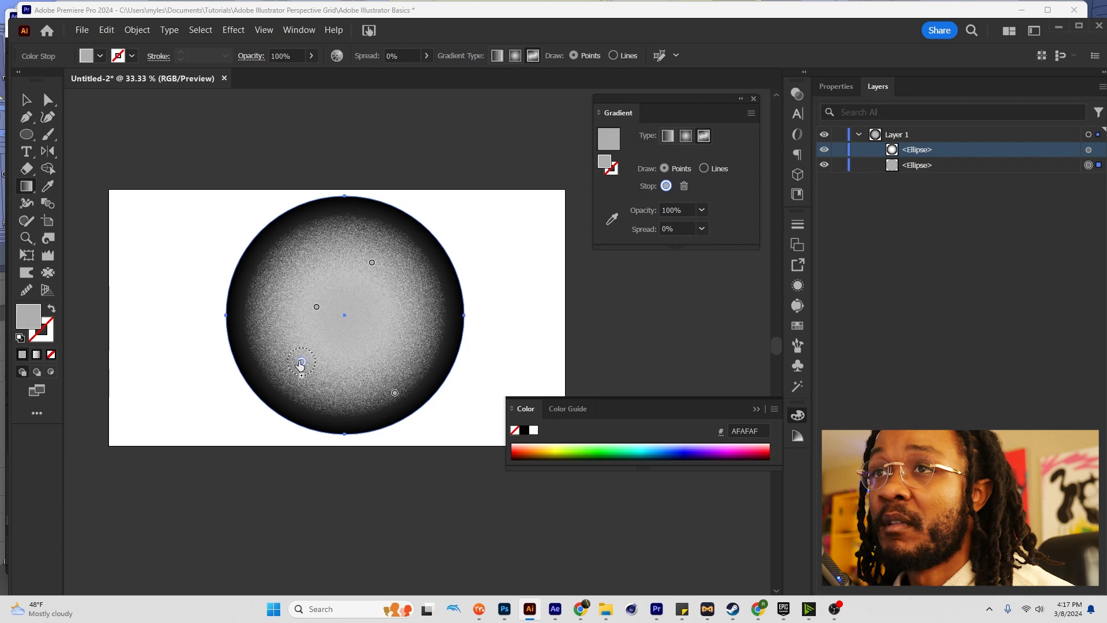
Set the lower-left freeform colour point to grey ADADAD
double_click(26, 316)
left_click_drag(659, 219, 671, 200)
left_click(793, 202)
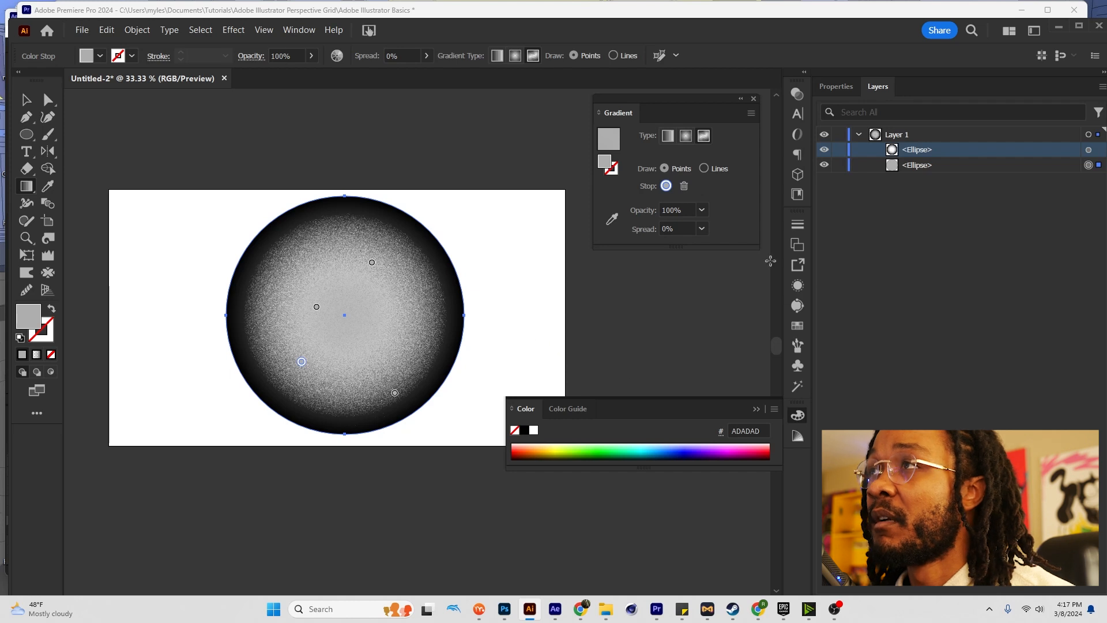
Recolour the freeform point just left of the circle's centre to yellow E0FF00
left_click(317, 306)
double_click(26, 319)
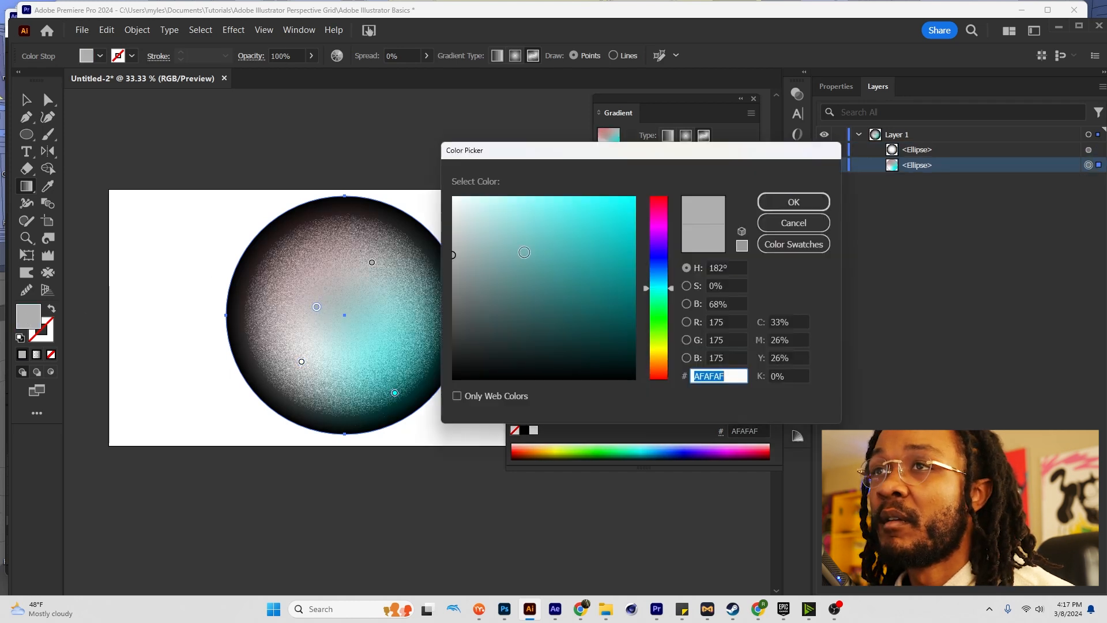
left_click_drag(663, 289, 662, 349)
left_click(634, 198)
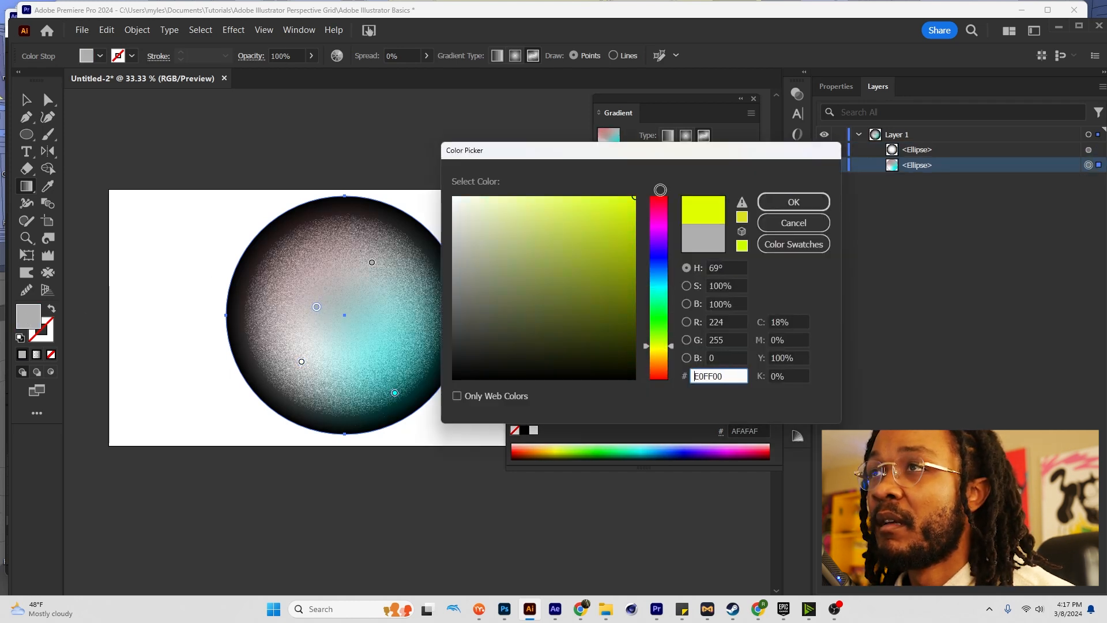
left_click(793, 201)
Recolour the freeform point in the circle's lower-left area to red FF0000
left_click(301, 362)
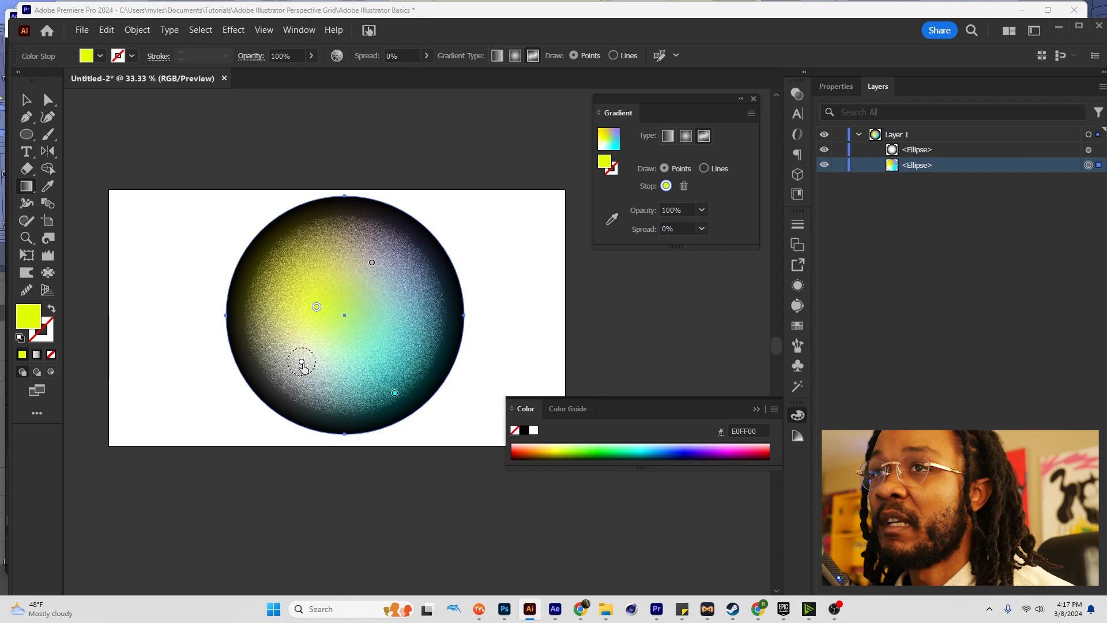
double_click(26, 319)
left_click(659, 197)
left_click(635, 197)
left_click(774, 203)
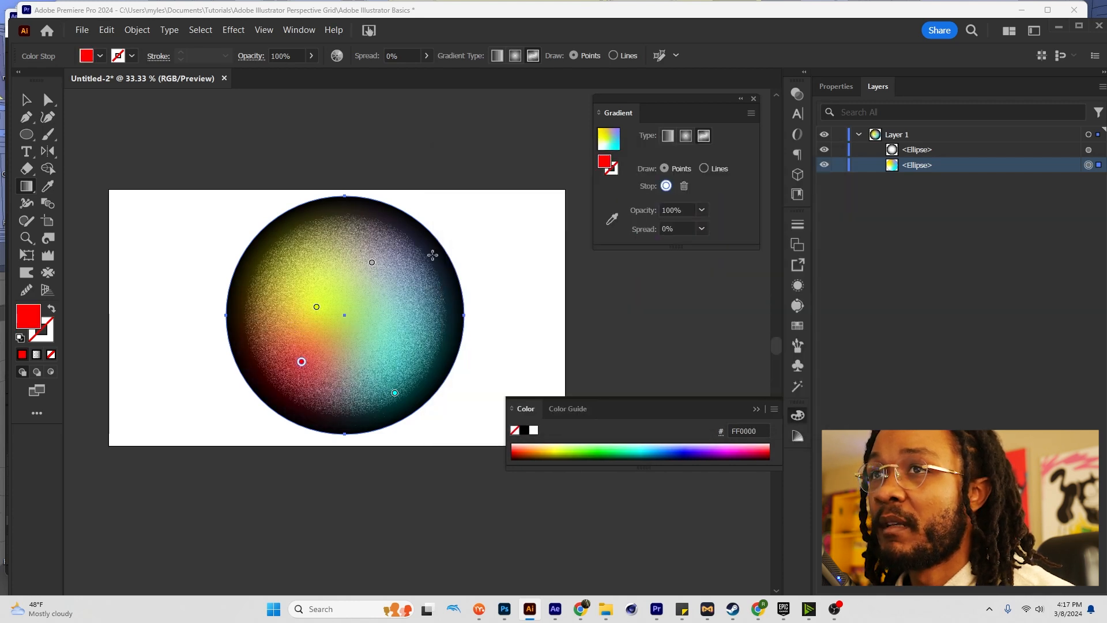
Recolour the freeform point in the circle's upper-right area to blue 000DFF
left_click(372, 263)
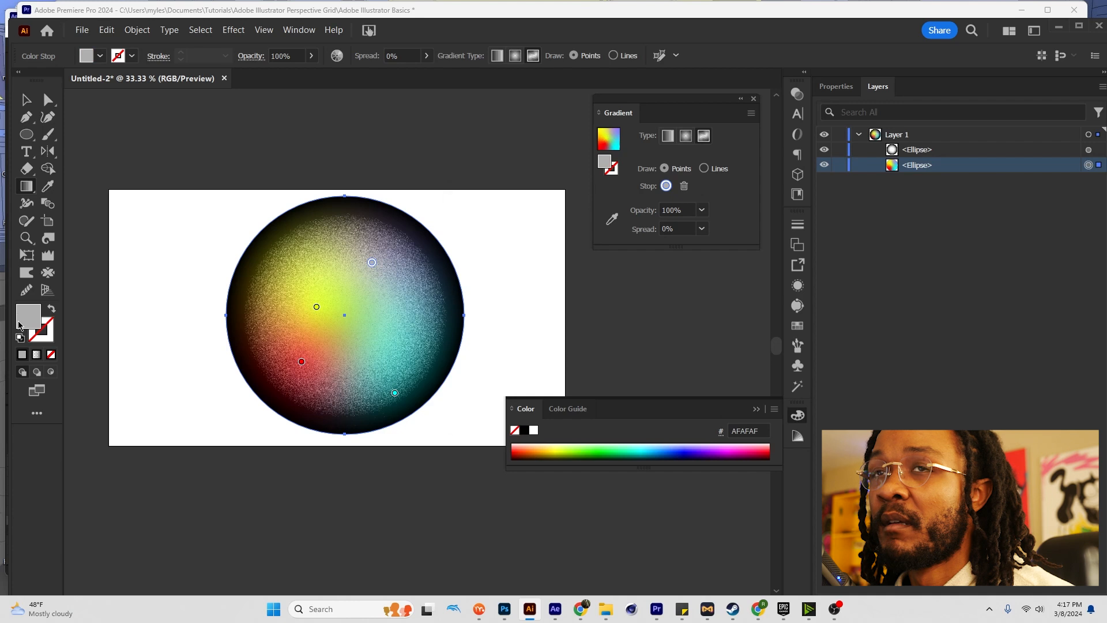
double_click(23, 318)
left_click(659, 258)
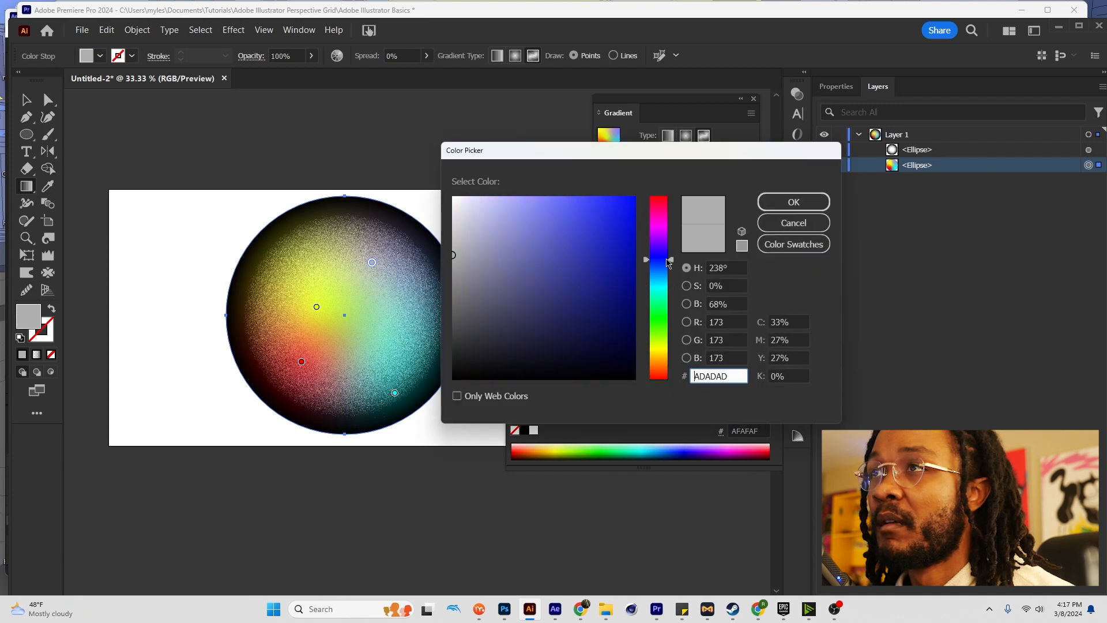
left_click(635, 197)
left_click(774, 203)
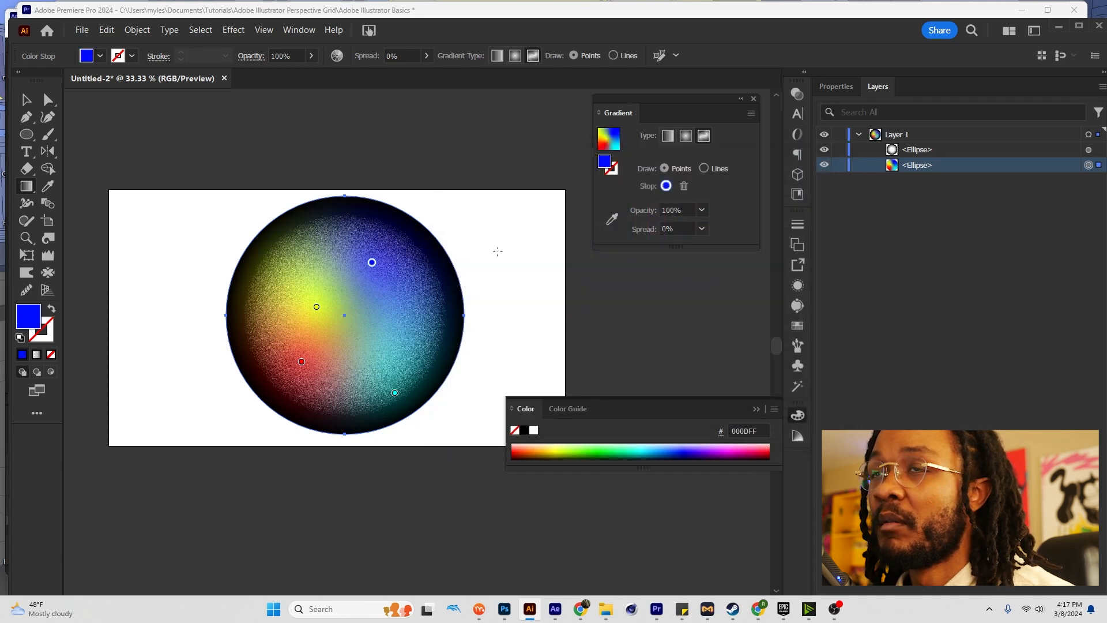
Add a light blue 00E1FF colour point right of the circle's centre and shift it closer to the right edge
left_click(393, 325)
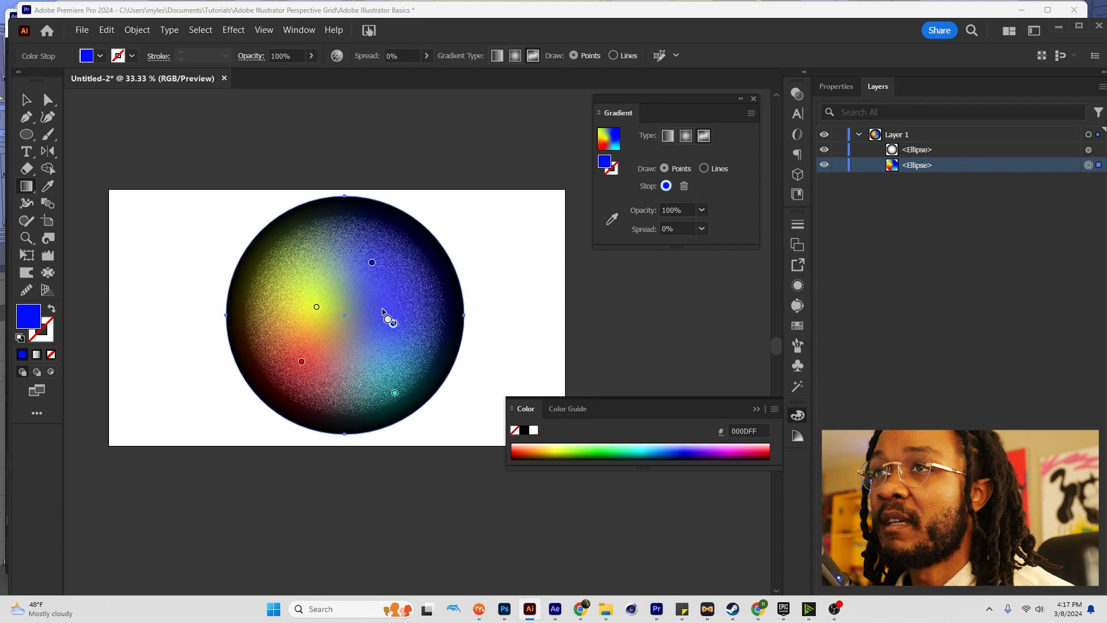
double_click(32, 319)
left_click_drag(663, 322, 667, 289)
left_click(815, 200)
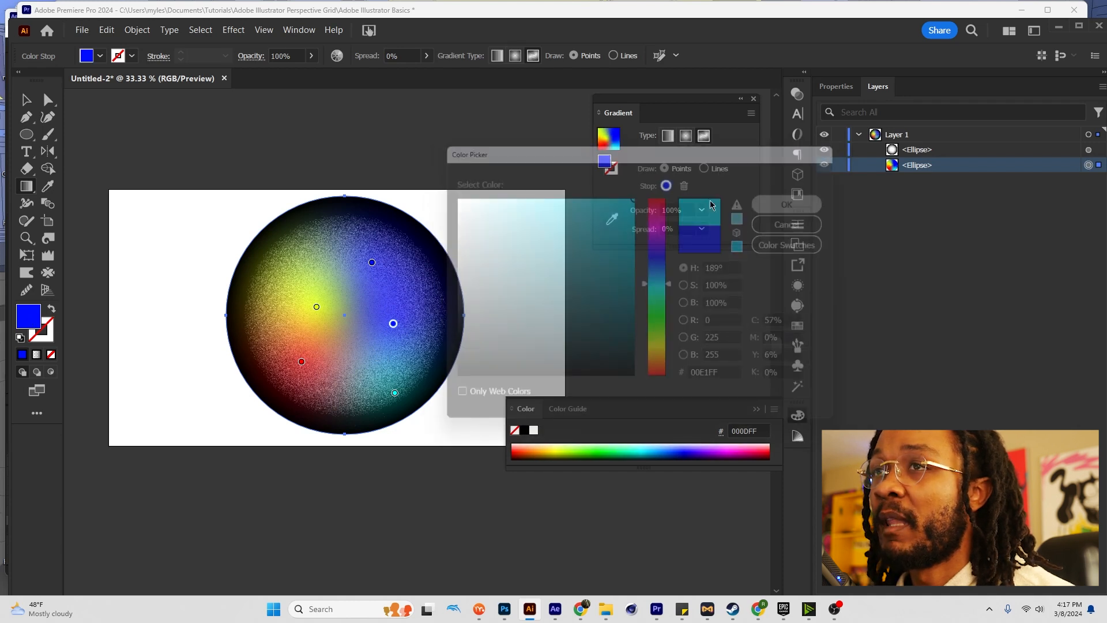
left_click_drag(393, 324, 416, 312)
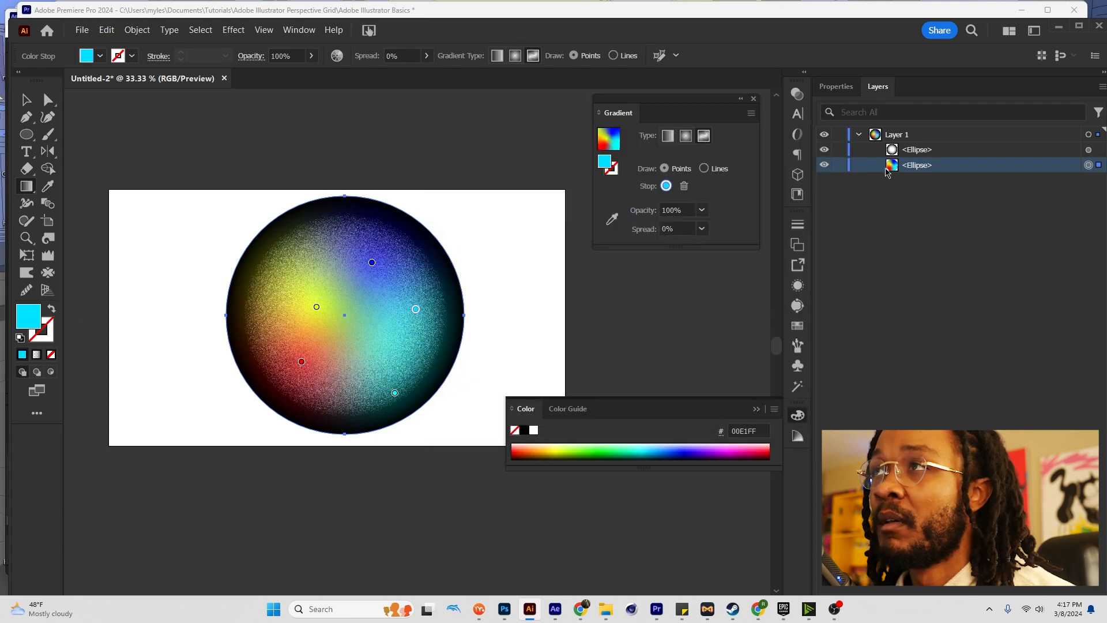
Set the upper grain circle's blend mode to Overlay and deselect it
left_click(1088, 150)
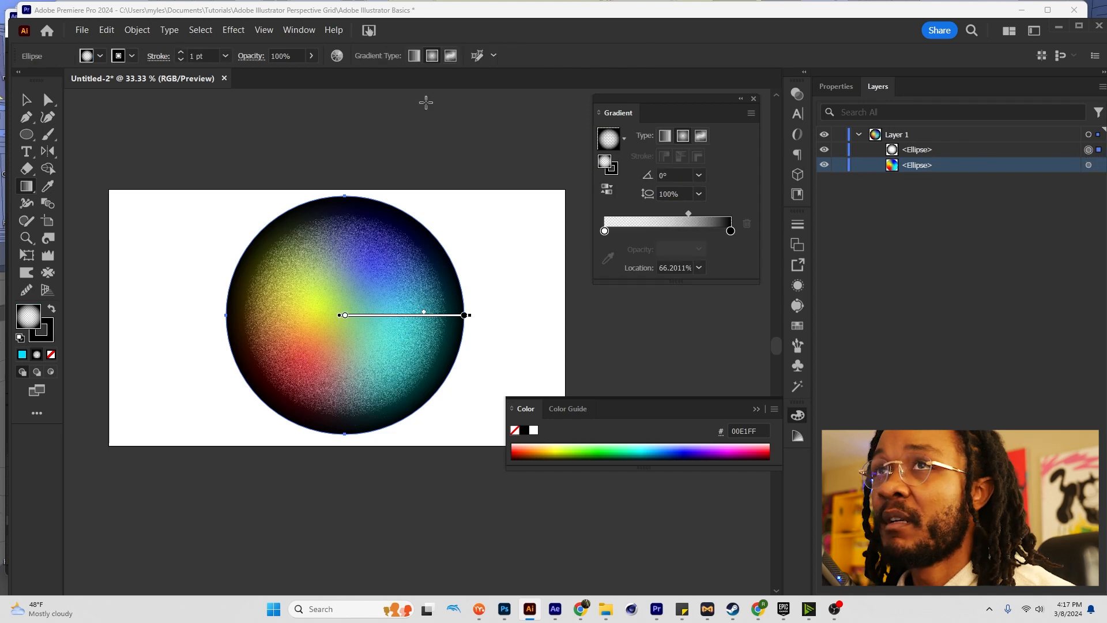
key("v")
left_click(1064, 150)
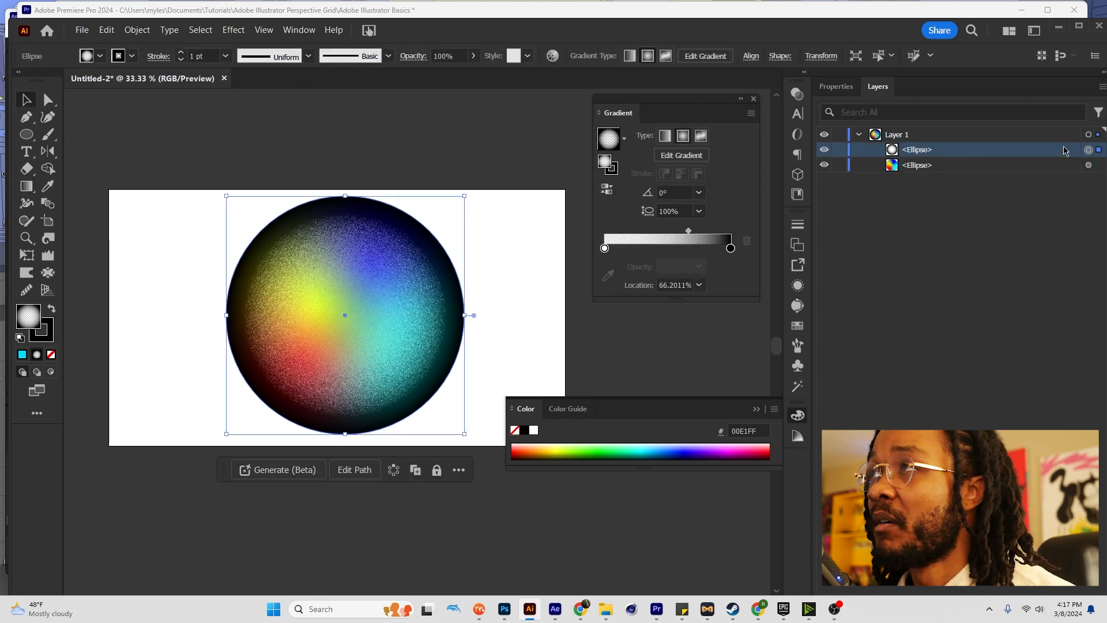
left_click(413, 56)
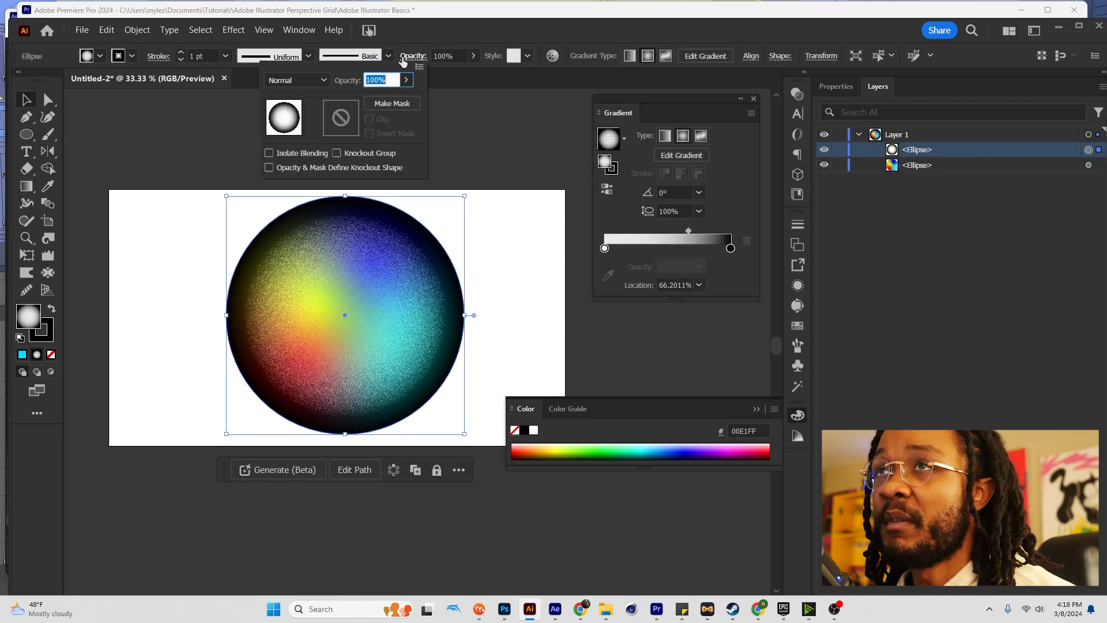
left_click(293, 80)
left_click(296, 218)
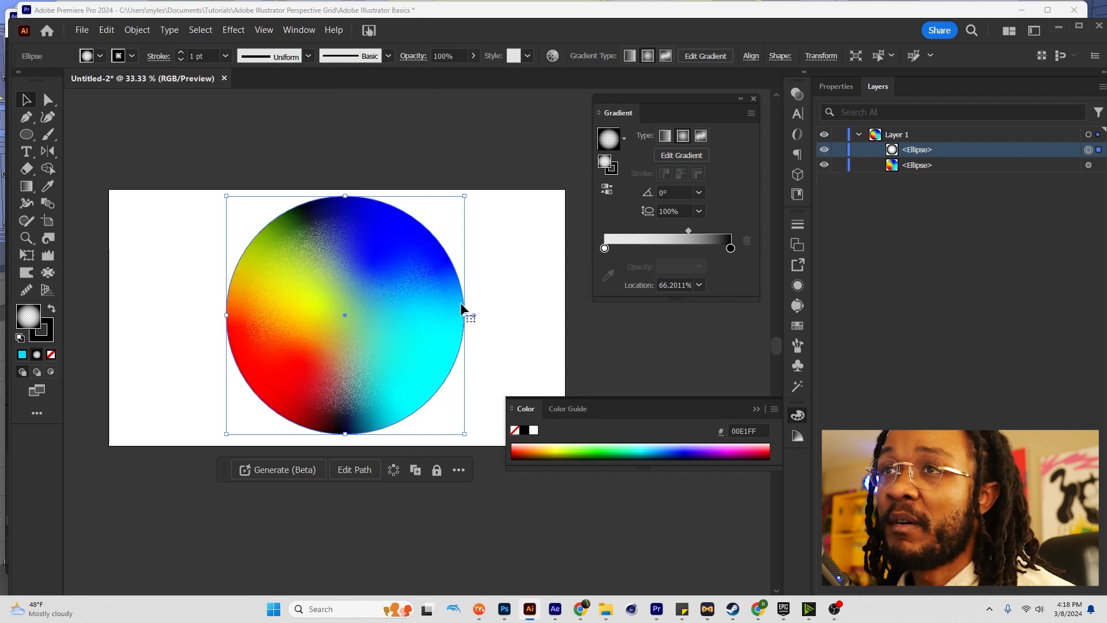
left_click(487, 298)
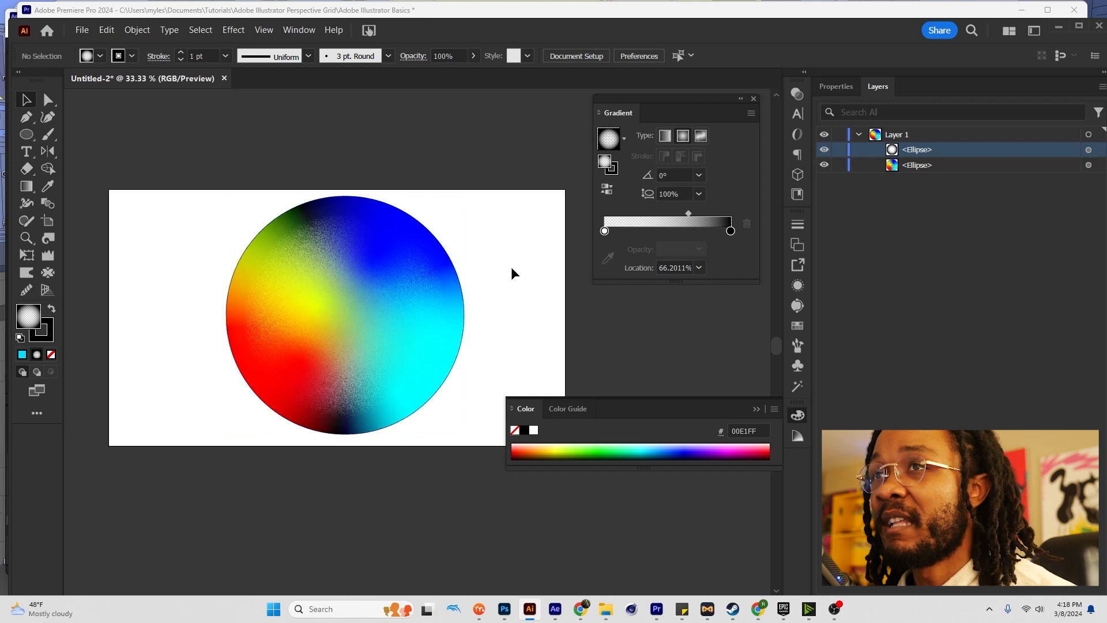
Try the Screen blend mode on the upper grain circle, set it to Soft Light instead, and deselect it
left_click(353, 261)
left_click(413, 56)
left_click(295, 80)
left_click(279, 180)
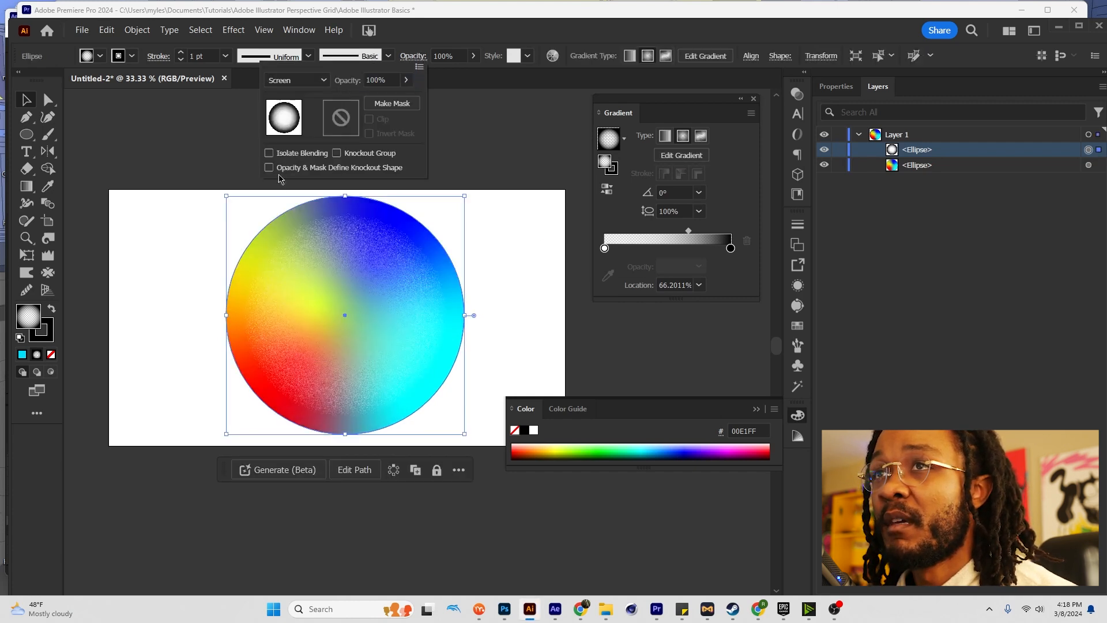
left_click(304, 80)
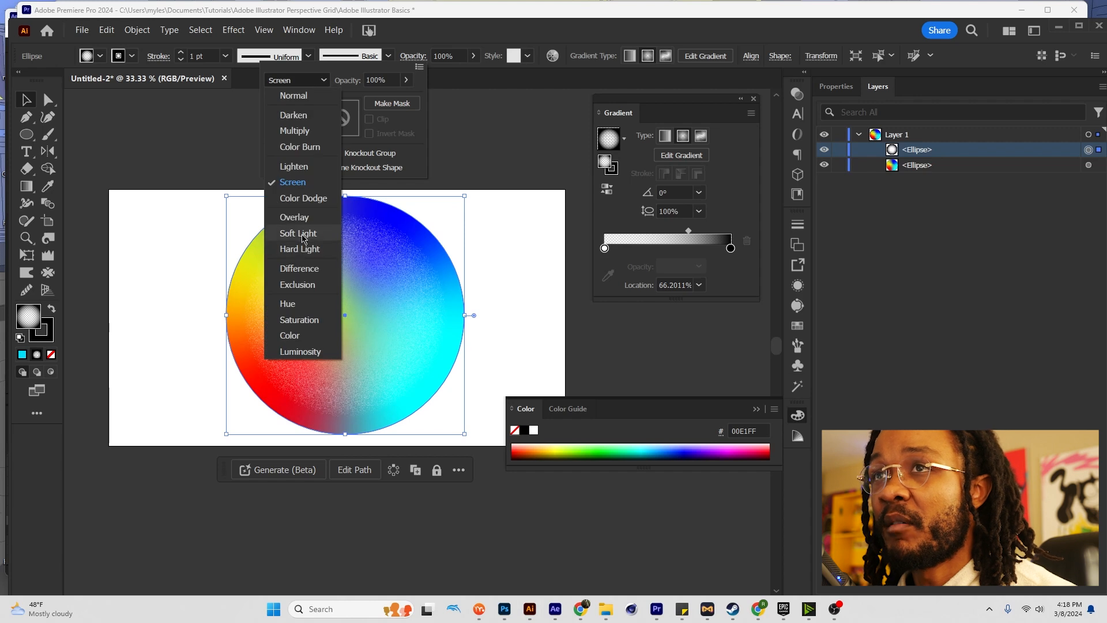
left_click(305, 235)
left_click(495, 243)
left_click(494, 226)
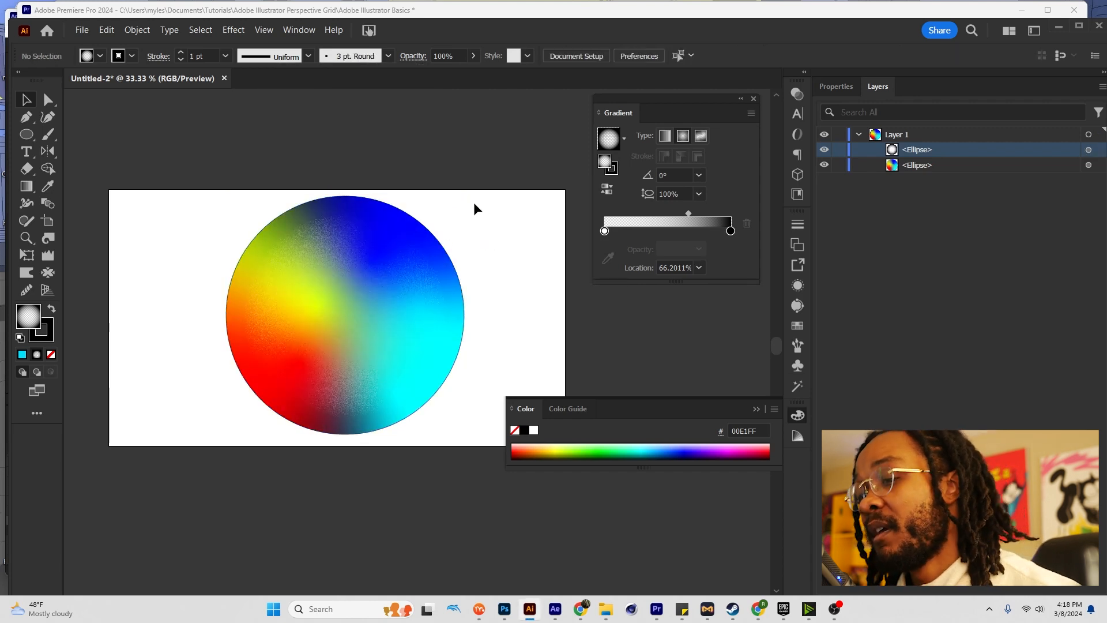